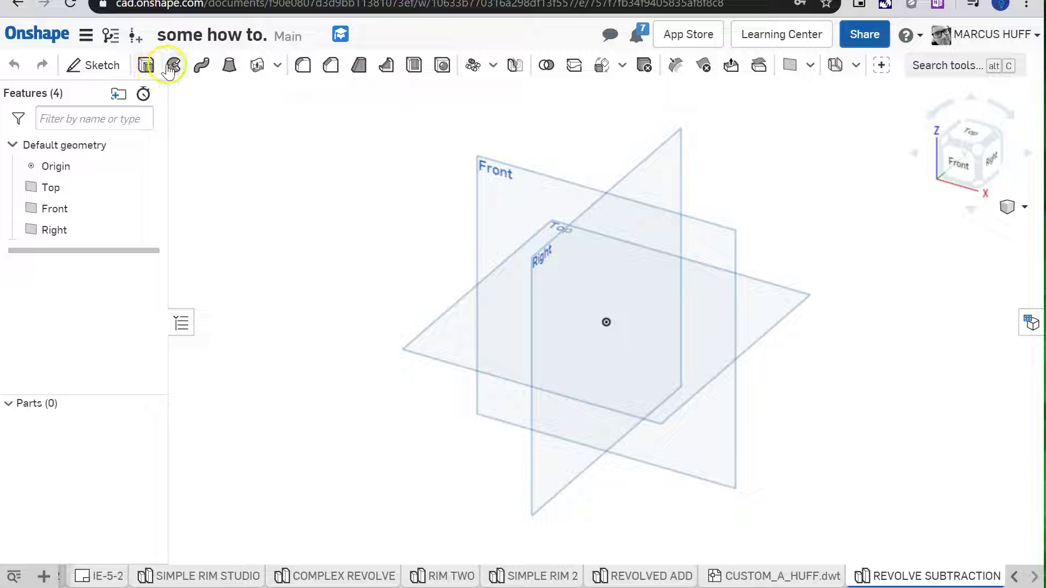
Step: Start a sketch on the Front plane, view it face-on and hide the reference planes
left_click(102, 66)
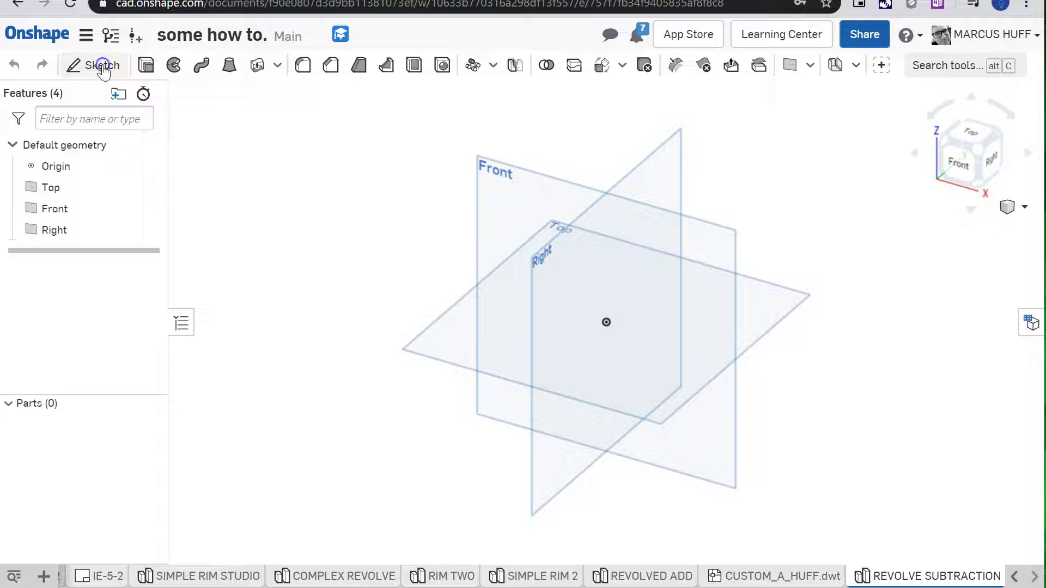
left_click(511, 200)
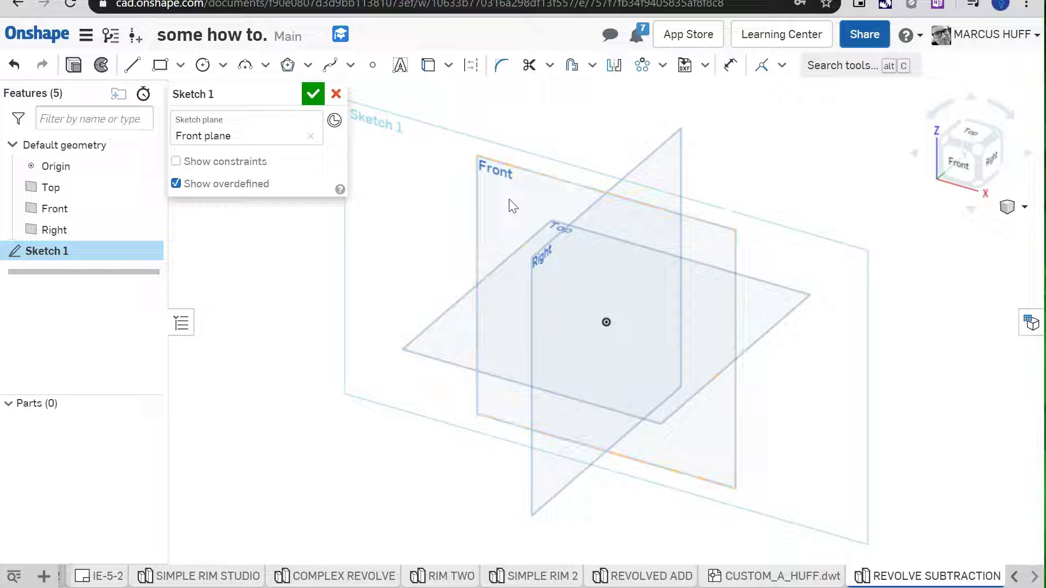
left_click(263, 167)
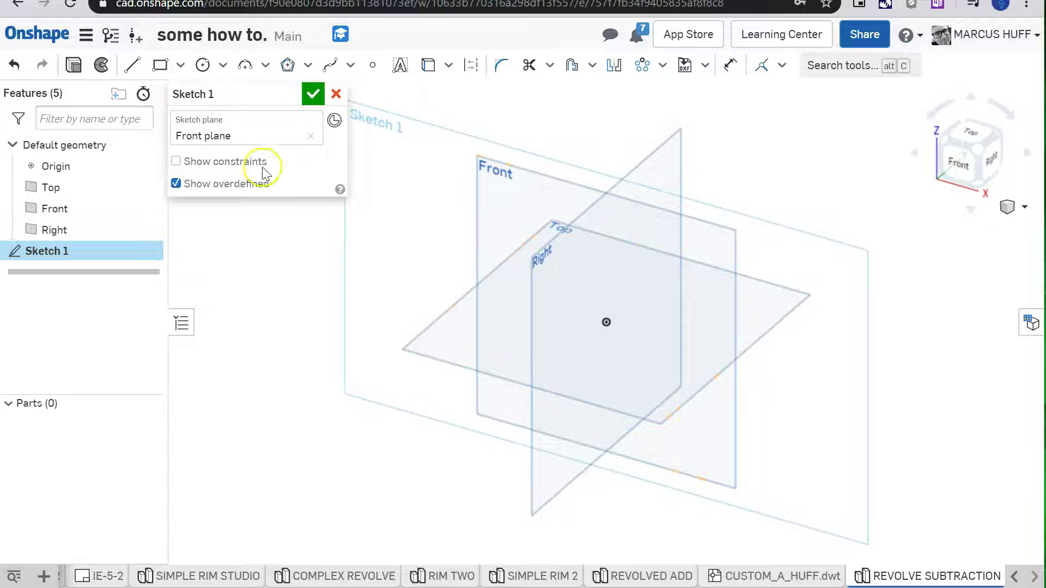
right_click_drag(262, 324, 273, 348)
key("n")
key("p")
Step: Draw a vertical line straight up from the origin
left_click(130, 65)
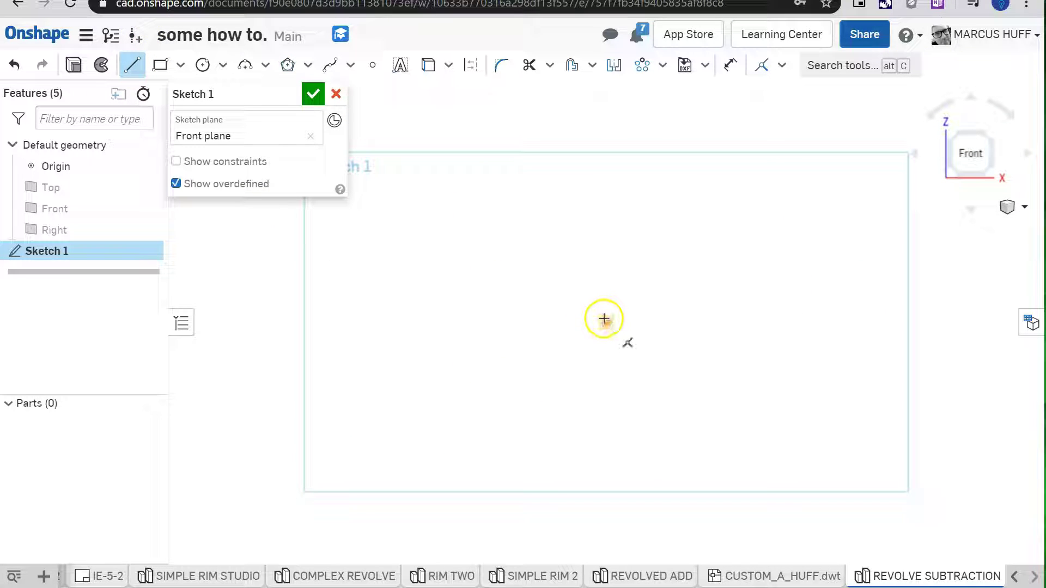
left_click(605, 322)
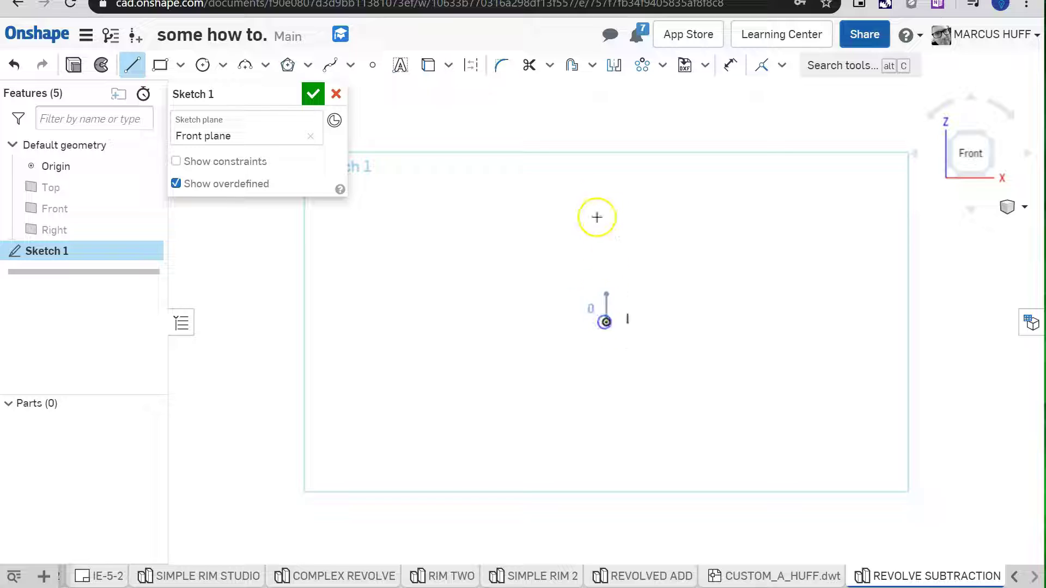
left_click(609, 113)
key("Escape")
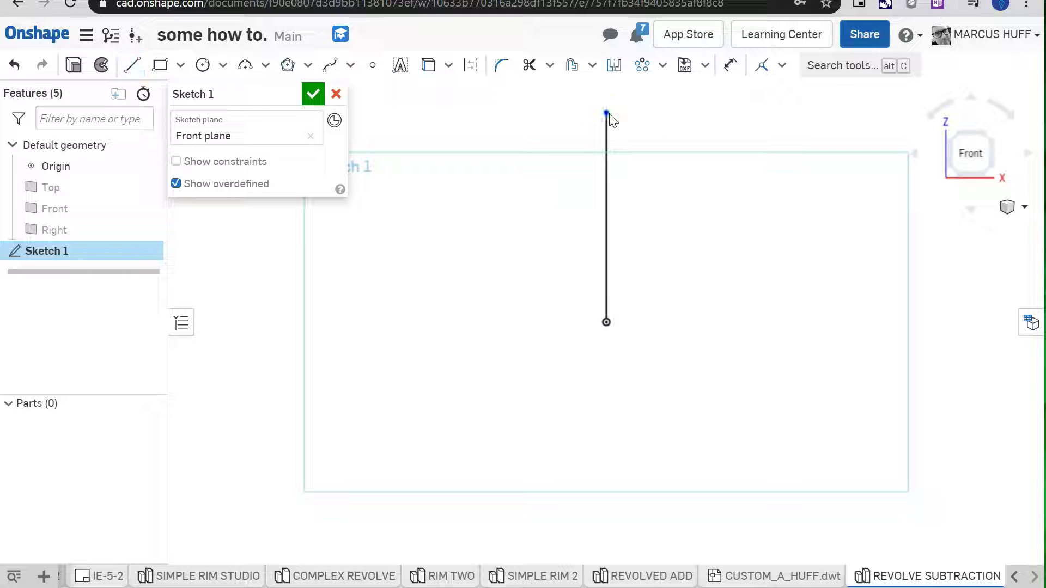
Step: Draw a corner rectangle about 0.62 in wide and 1.72 in high just right of the vertical line, its base level with the origin
left_click(159, 65)
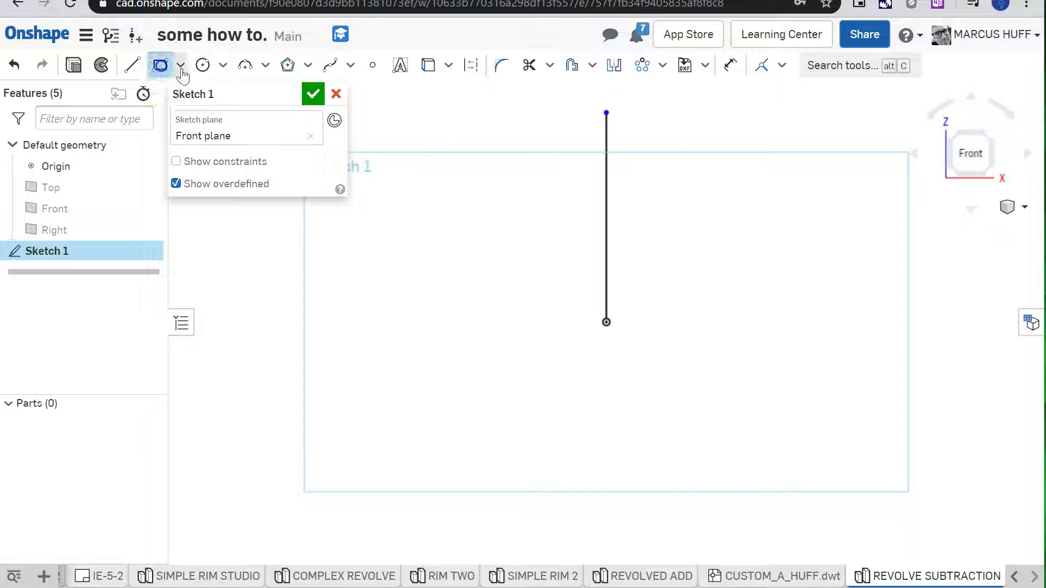
left_click(647, 237)
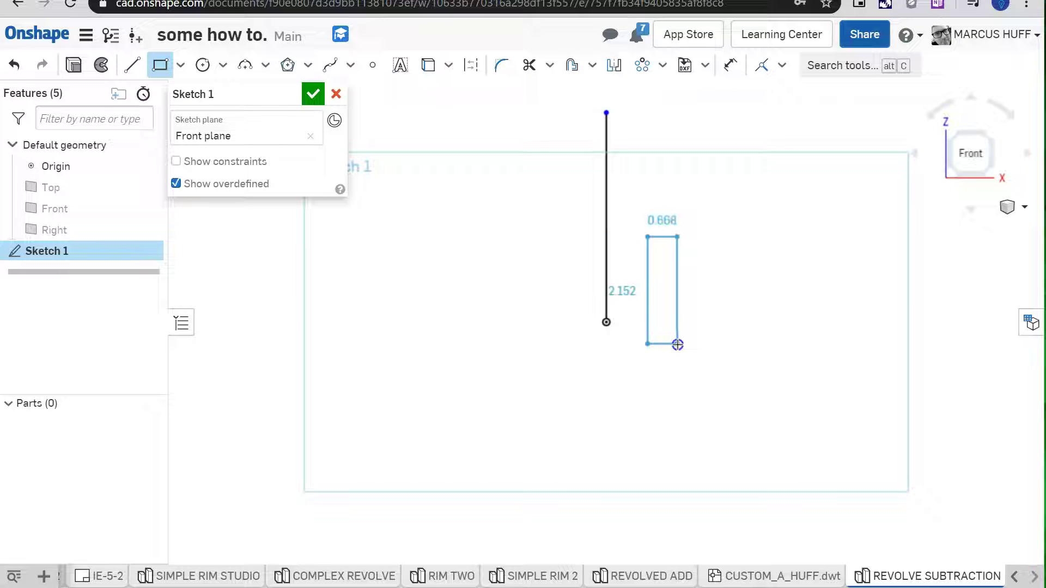
left_click(679, 321)
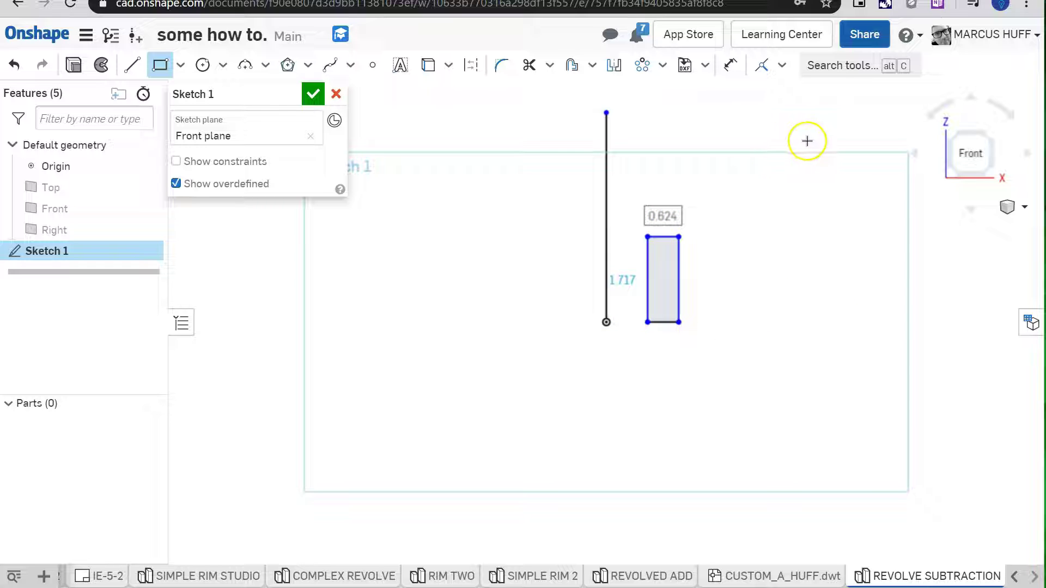
Step: Draw a taller rectangle about 0.84 in wide farther right, lowering its bottom edge to about origin level and moving its top edge down
left_click(830, 142)
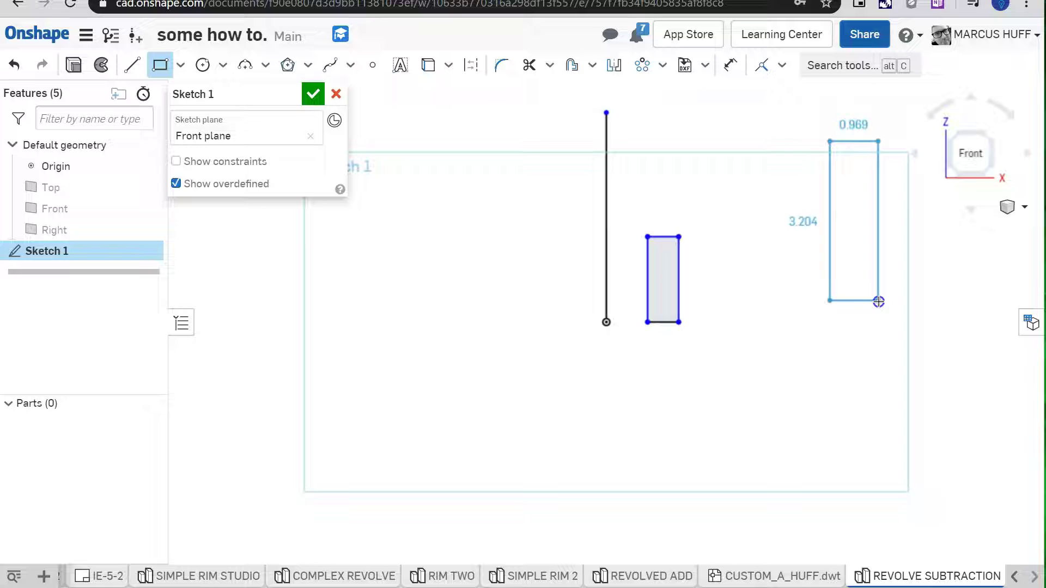
left_click(871, 284)
left_click(857, 146)
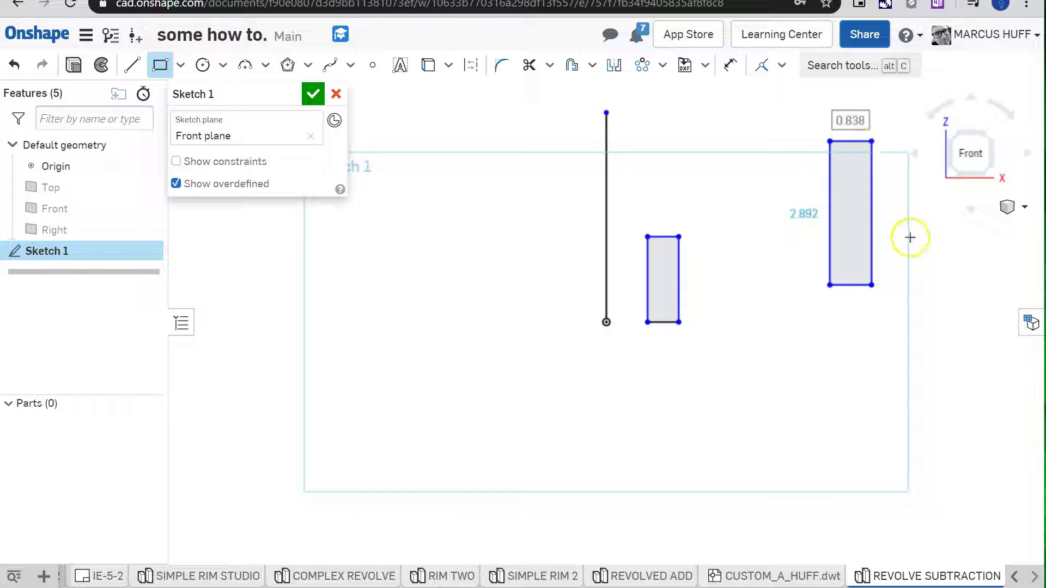
key("Escape")
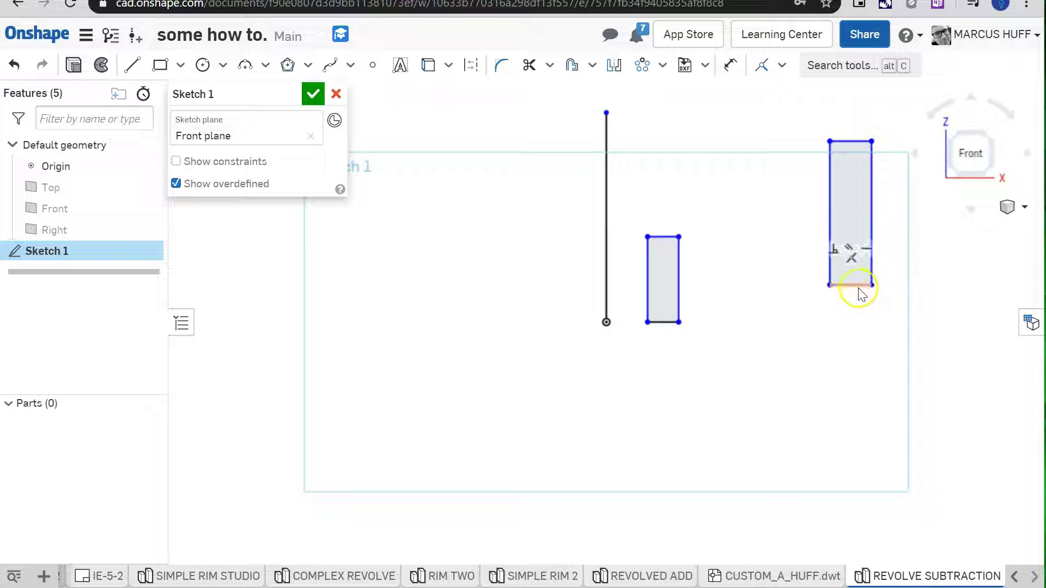
left_click_drag(857, 287, 869, 327)
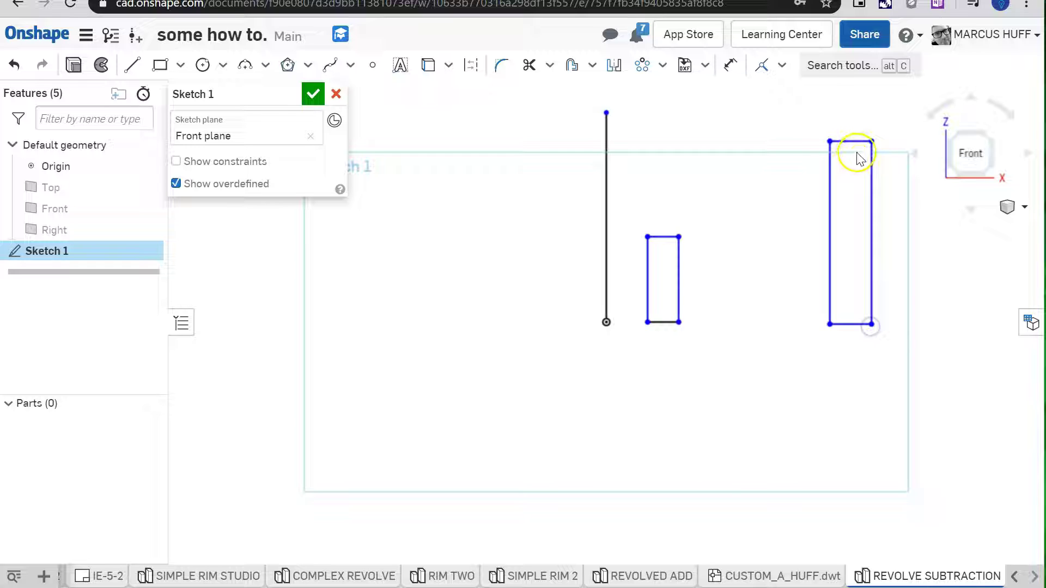
left_click_drag(862, 142, 862, 193)
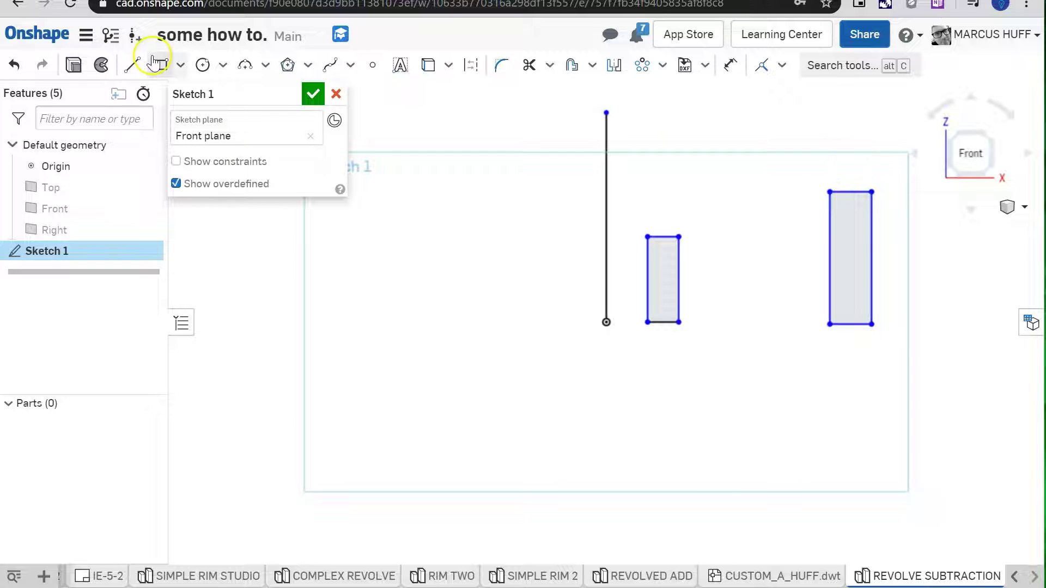
Step: Draw a small rectangle about 0.28 by 0.26 in on the outer side of the tall rectangle, starting from its upper right corner
left_click(152, 71)
left_click(872, 192)
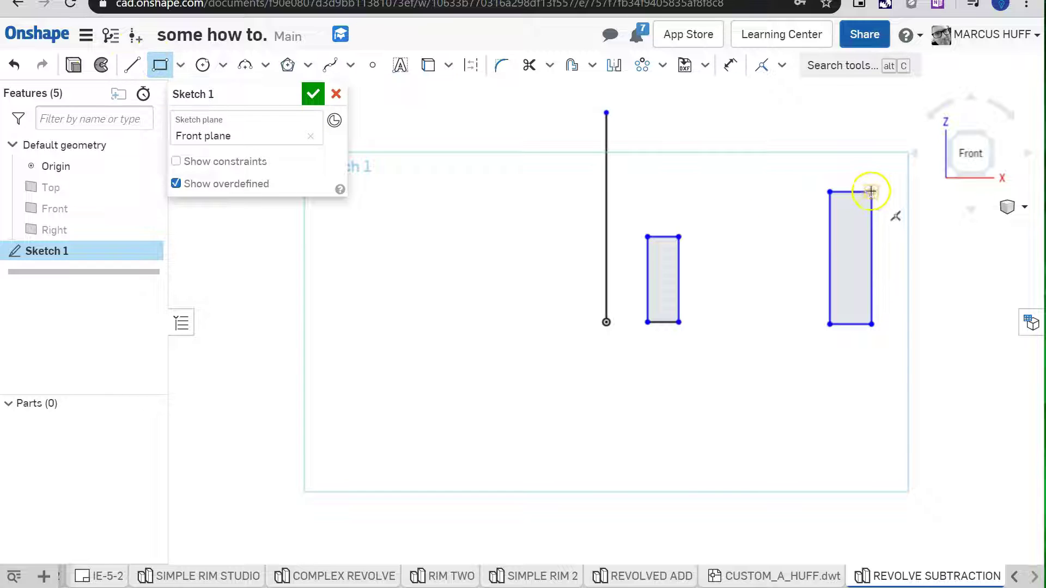
mouse_move(871, 191)
left_mouse_down()
mouse_move(901, 227)
mouse_move(905, 208)
mouse_move(885, 205)
left_mouse_up()
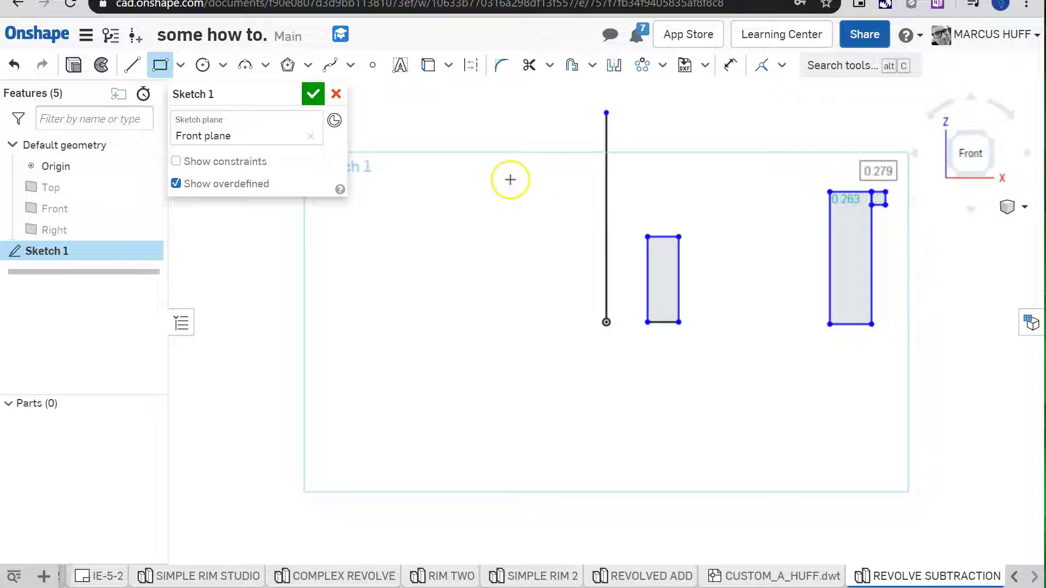
left_click_drag(734, 169, 502, 129)
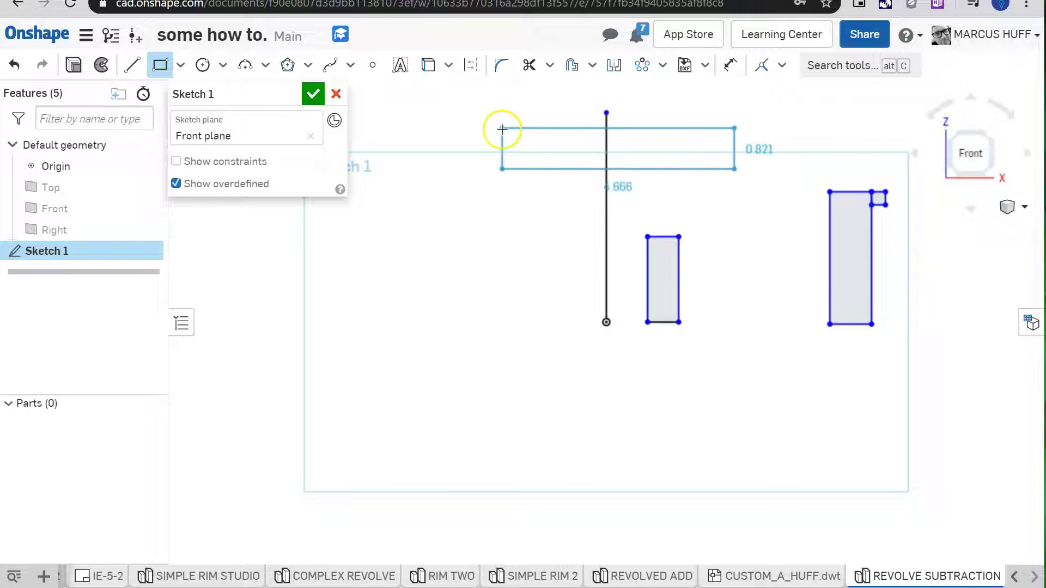
key("Escape")
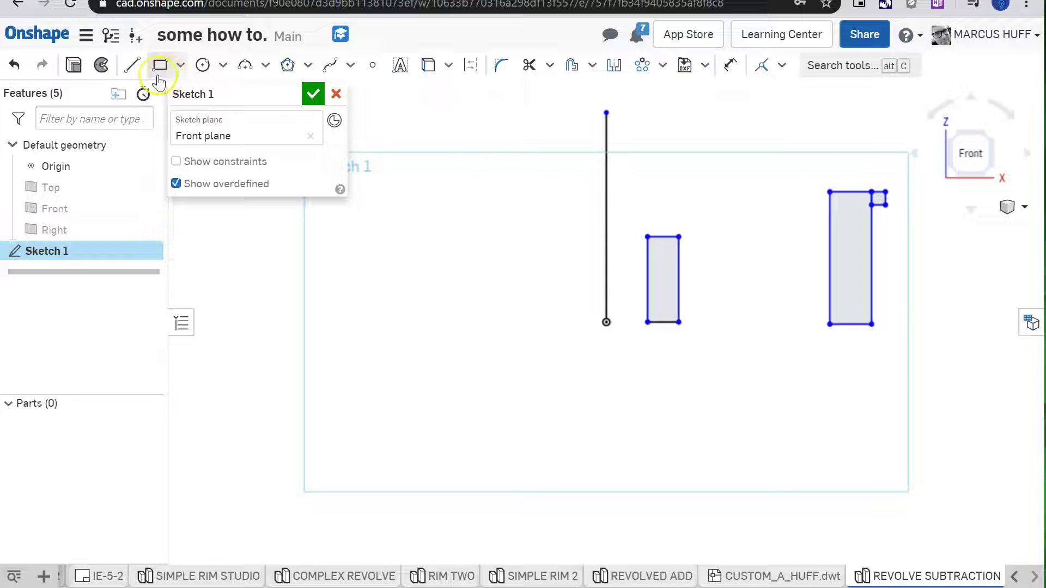
Step: Draw a horizontal construction line about 2.1 in long outward from the midpoint of the tall rectangle's outer edge
left_click(132, 65)
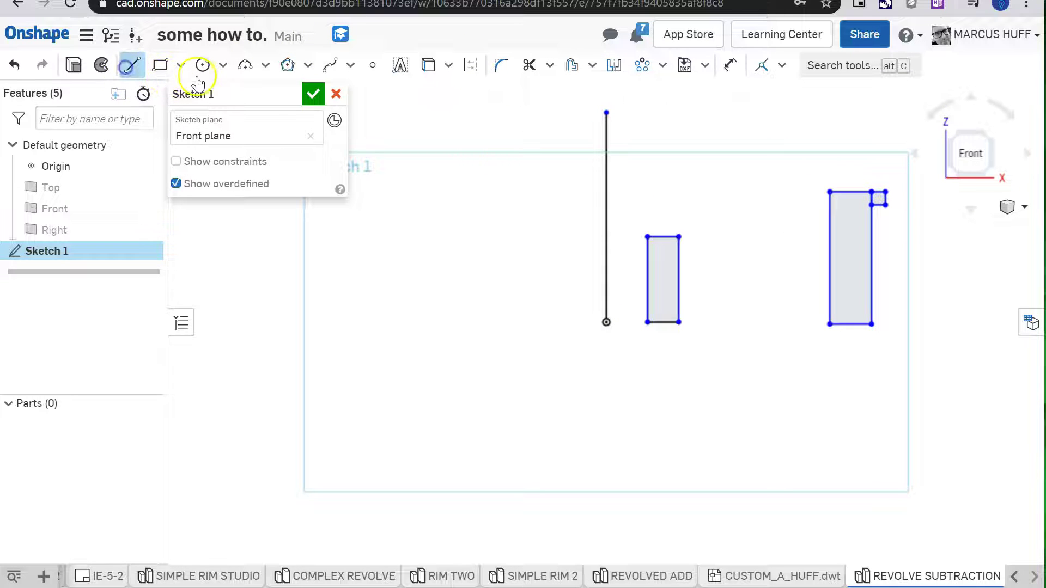
left_click(471, 65)
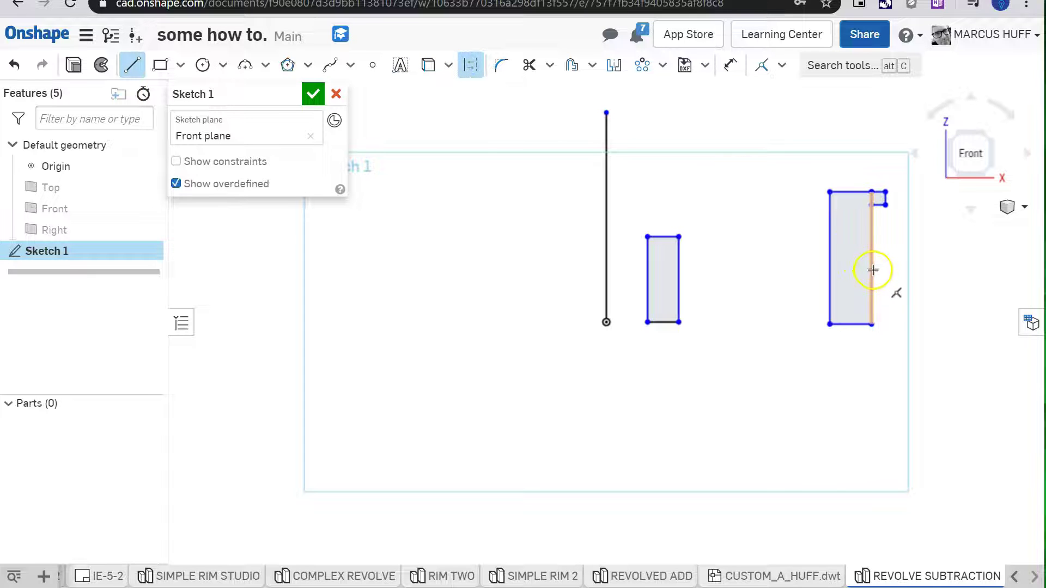
left_click_drag(870, 256, 975, 259)
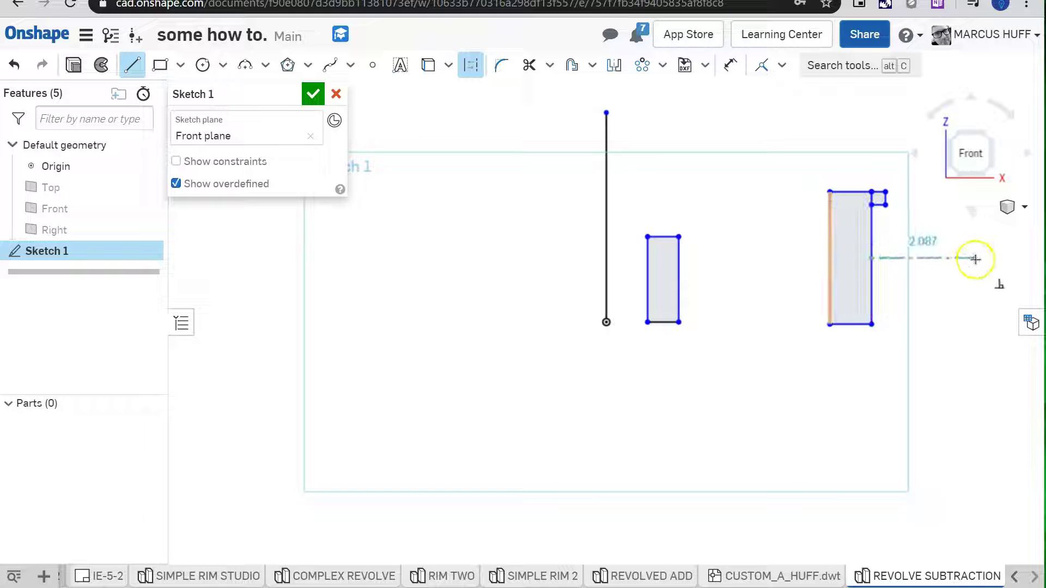
left_click(975, 259)
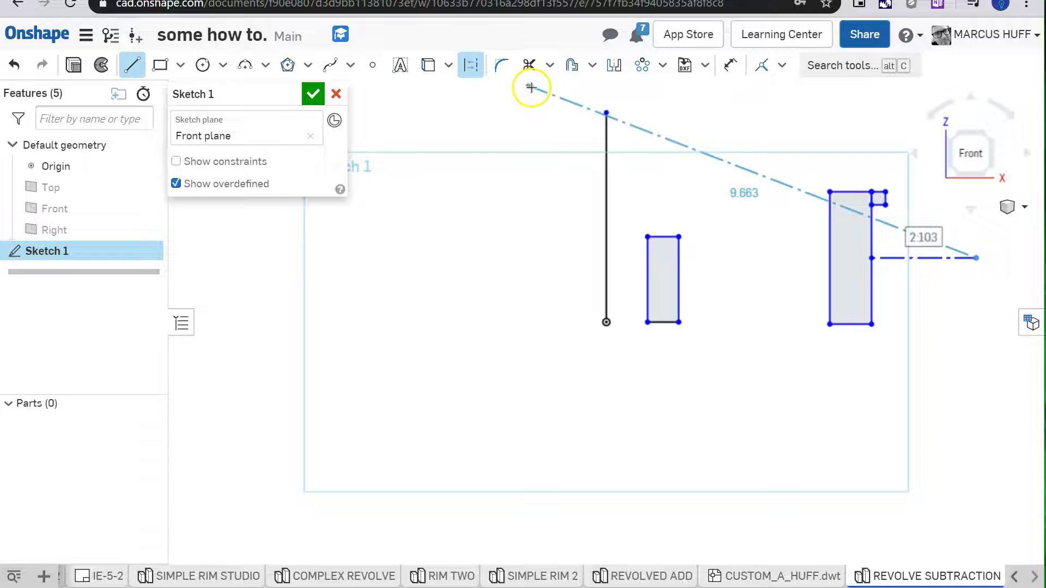
key("Escape")
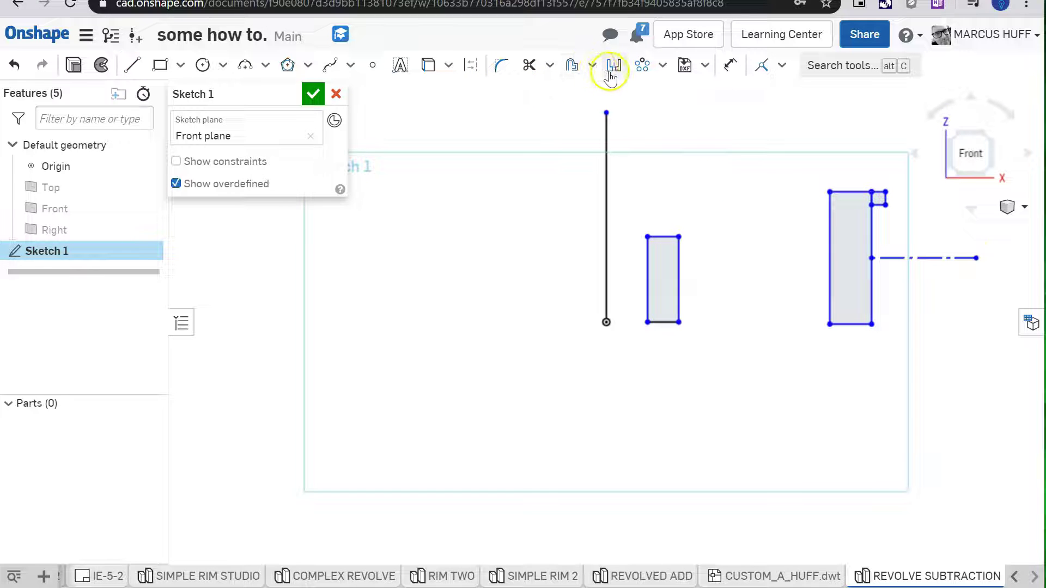
Step: Mirror the small corner rectangle across the horizontal construction line and accept the sketch
left_click(612, 67)
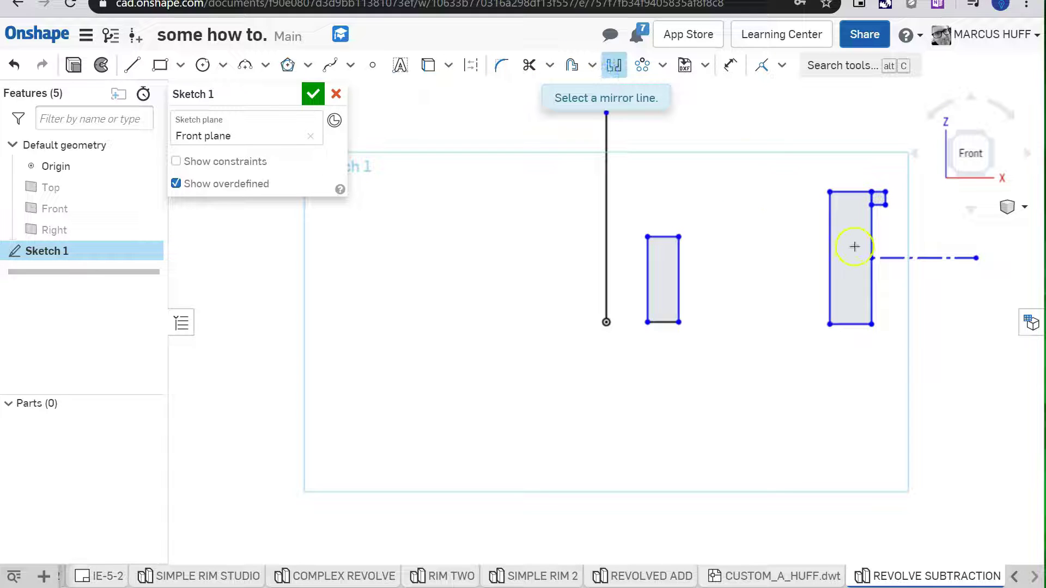
left_click(887, 259)
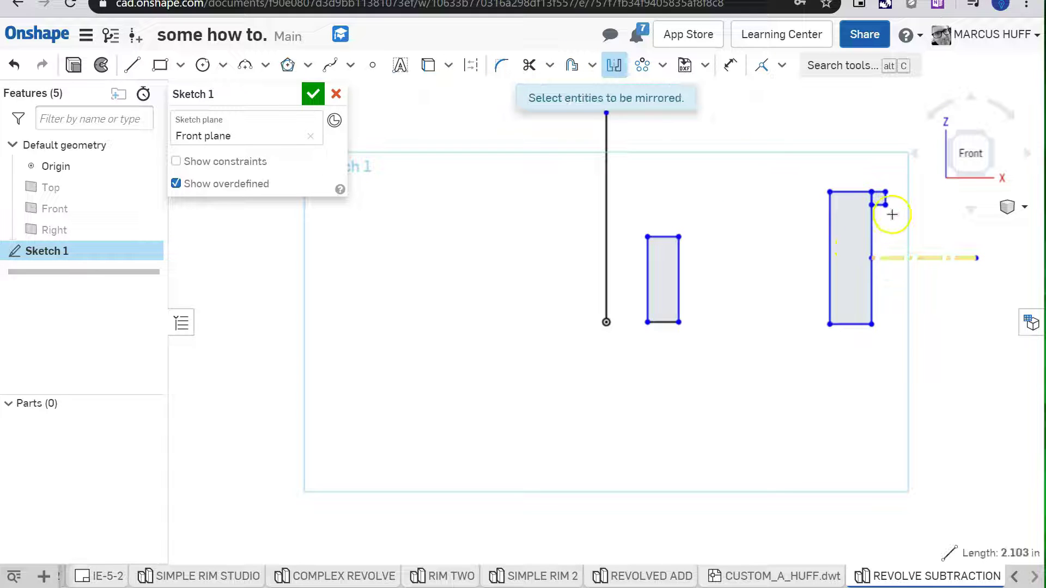
left_click(877, 178)
left_click(722, 197)
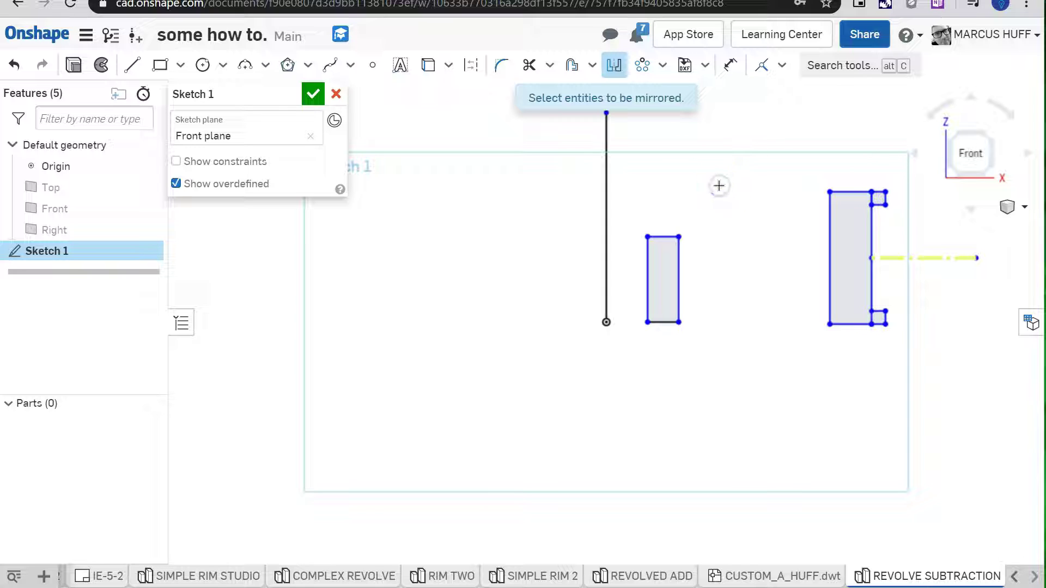
left_click(312, 97)
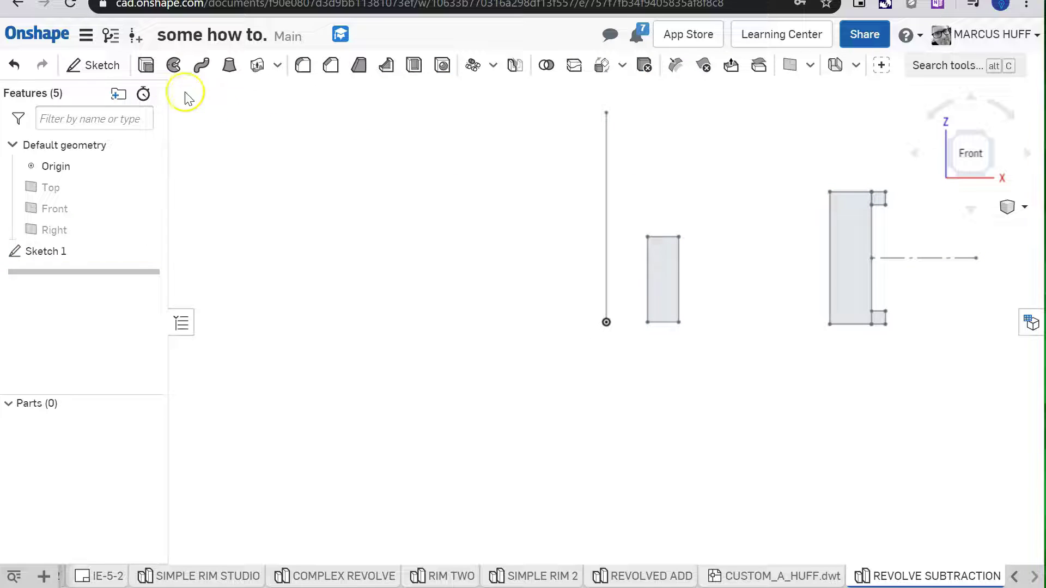
Step: Create a full solid Revolve of the inner rectangle around the vertical line
left_click(174, 66)
left_click(667, 289)
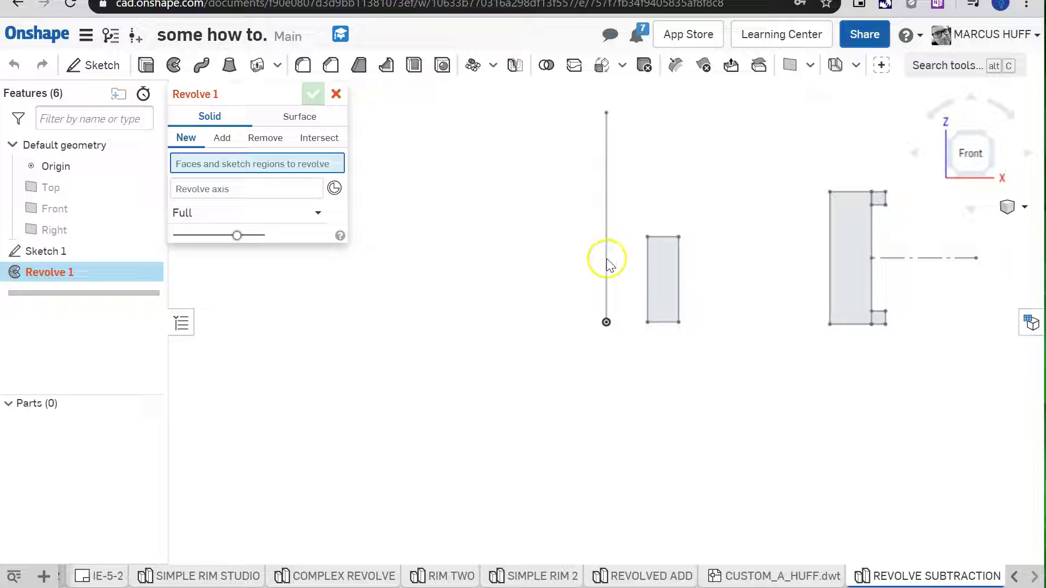
left_click(655, 265)
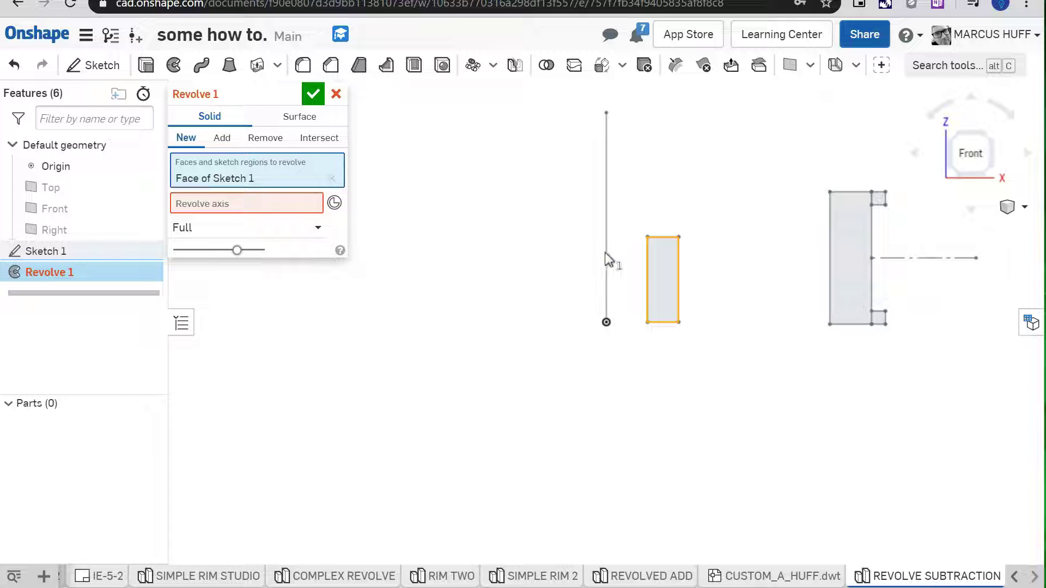
left_click(250, 203)
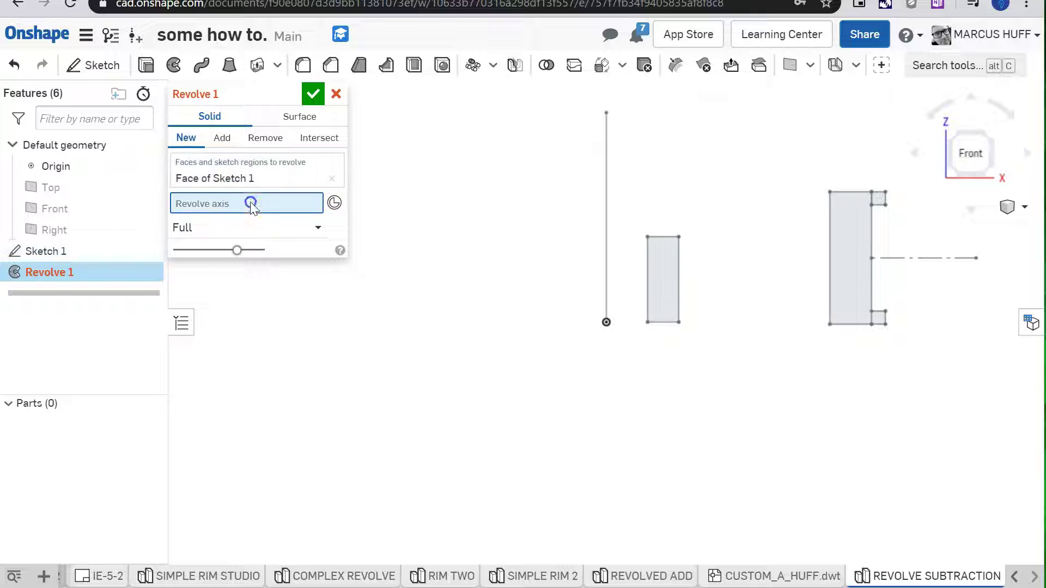
left_click(605, 227)
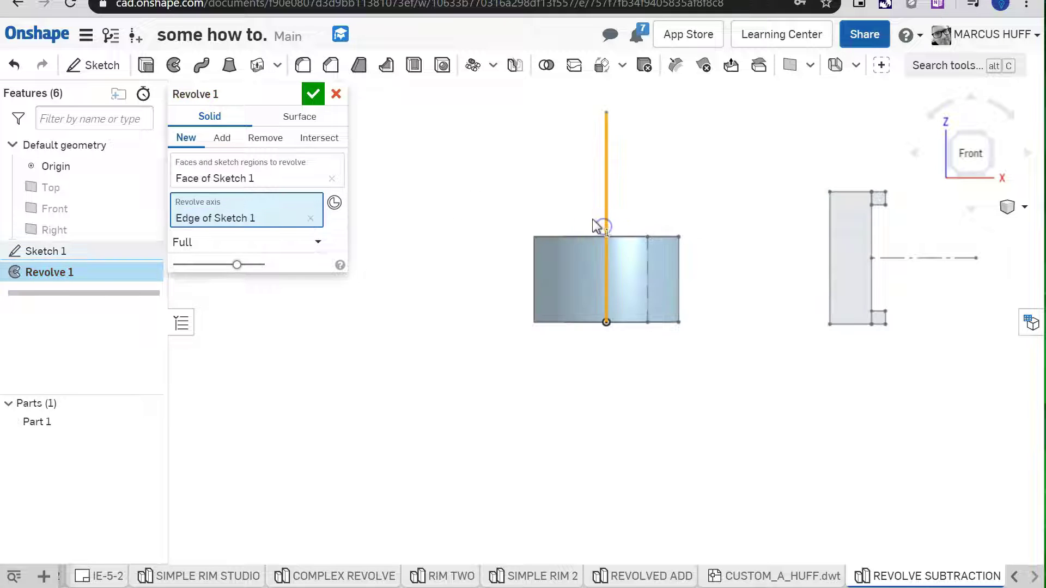
Step: Add the tall rectangle and both small corner rectangles to the revolve's regions, and switch to an isometric view
left_click(258, 166)
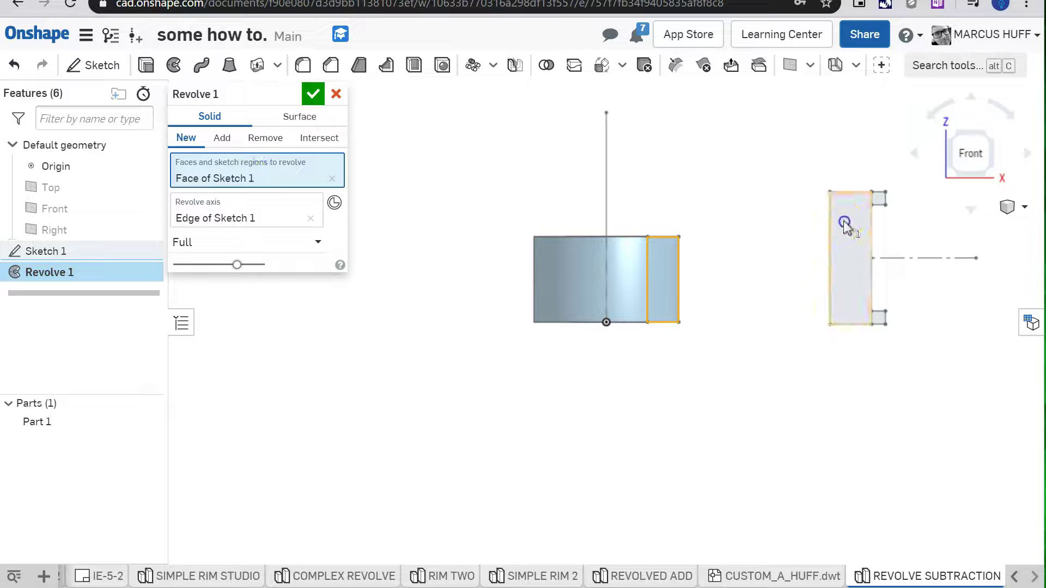
left_click(878, 203)
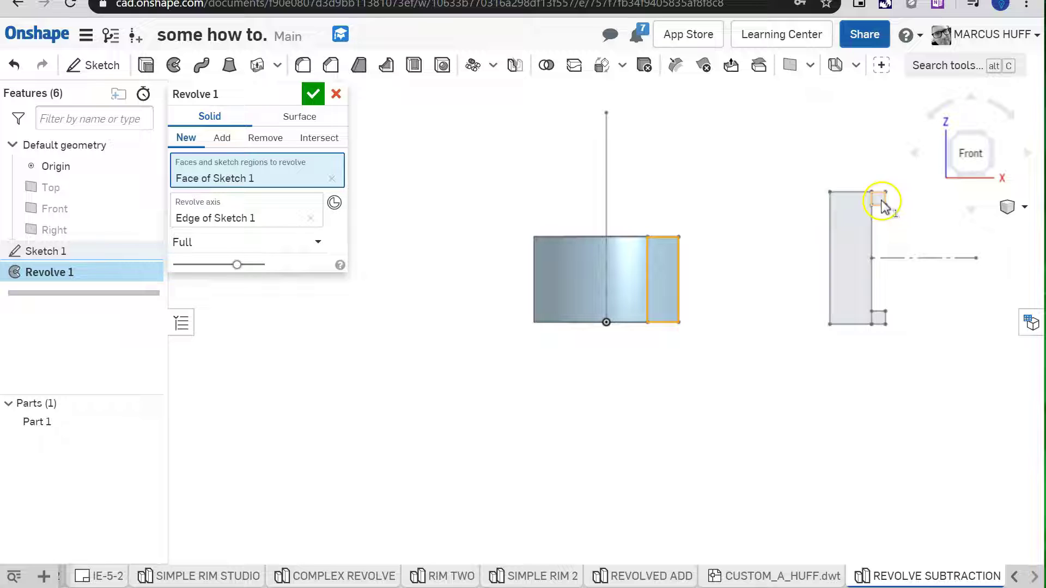
left_click(852, 228)
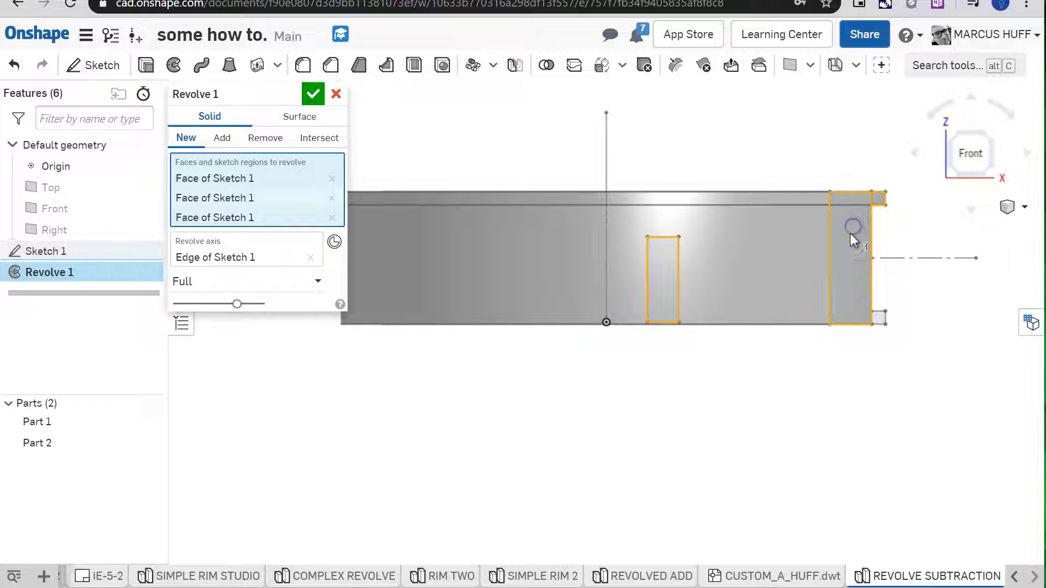
left_click(878, 317)
key("7")
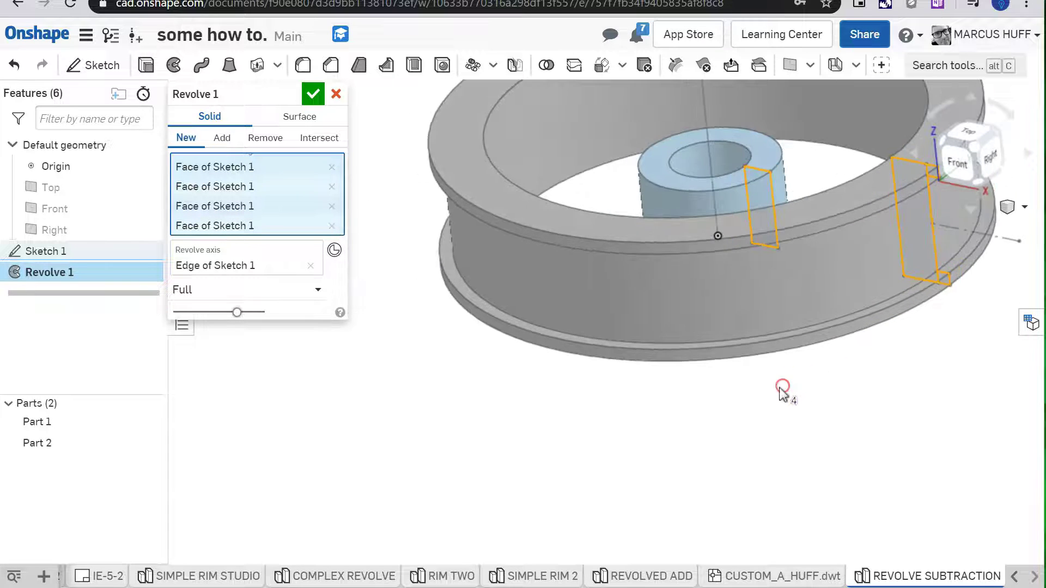
Step: Accept the revolve of the hub and rim and turn on a section view cut along the Front plane
left_click(315, 95)
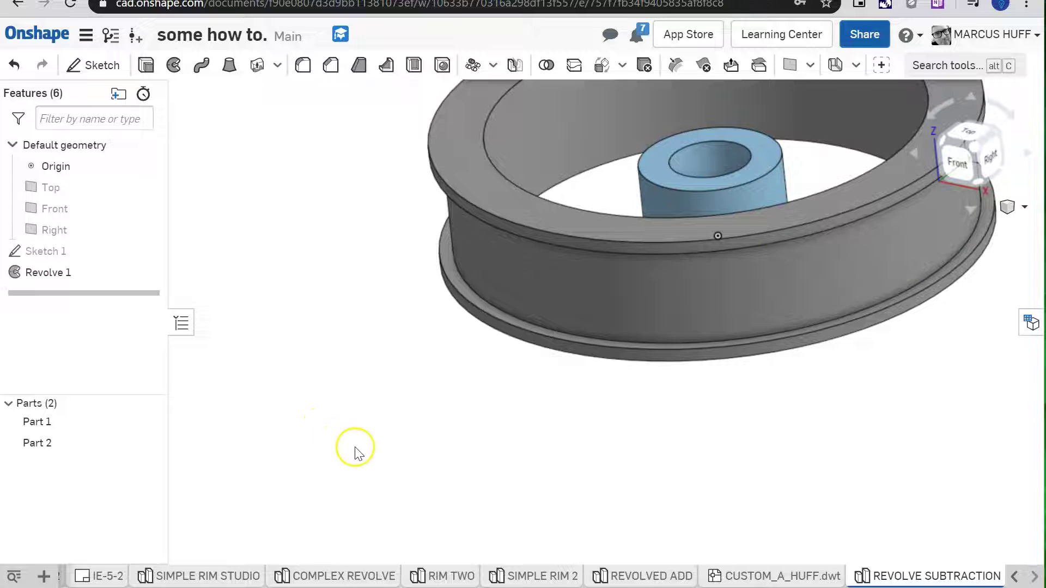
scroll(356, 444, "up", 2)
scroll(362, 447, "down", 5)
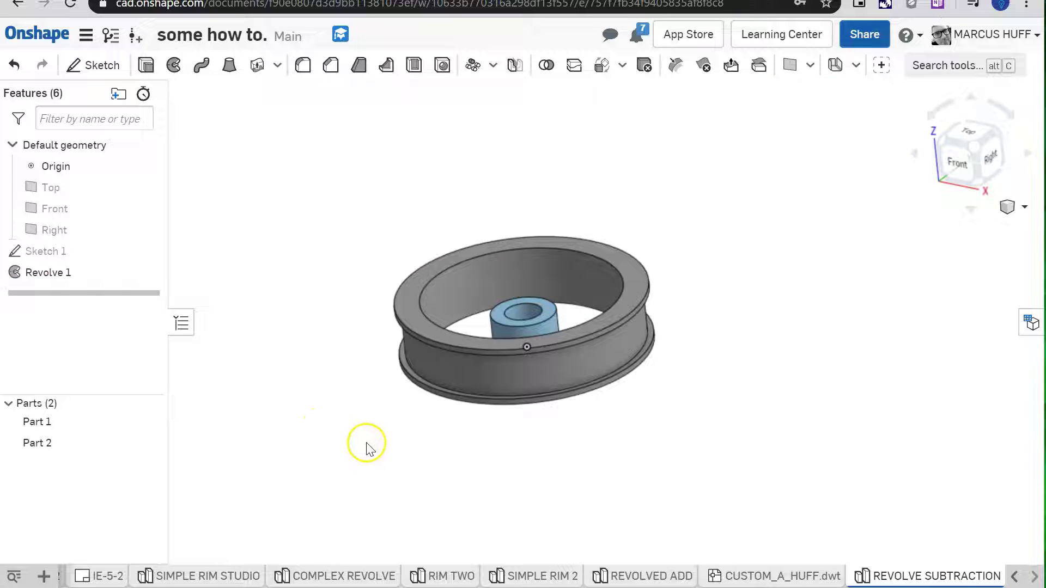
left_click(1022, 209)
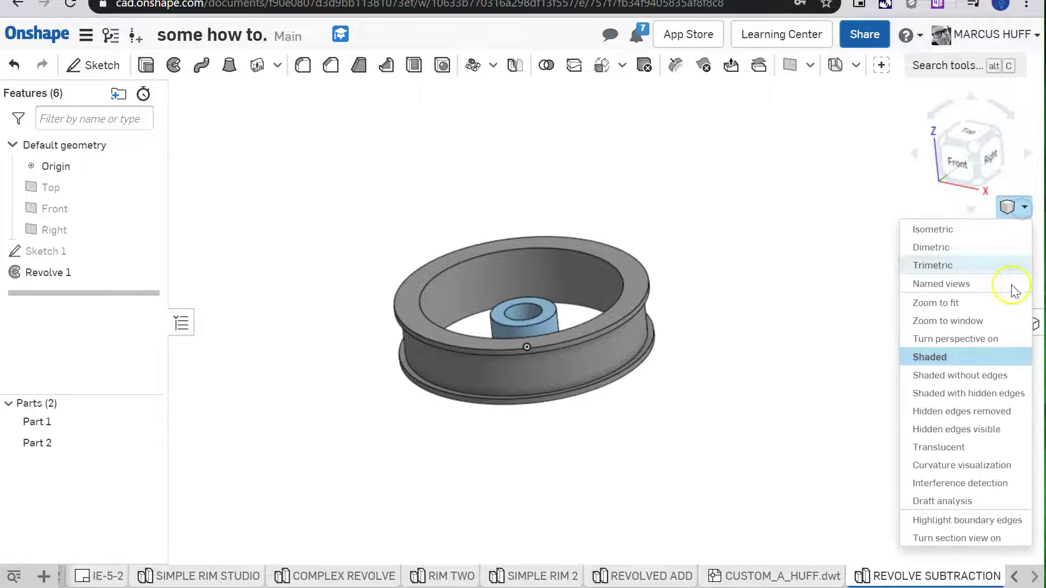
left_click(948, 539)
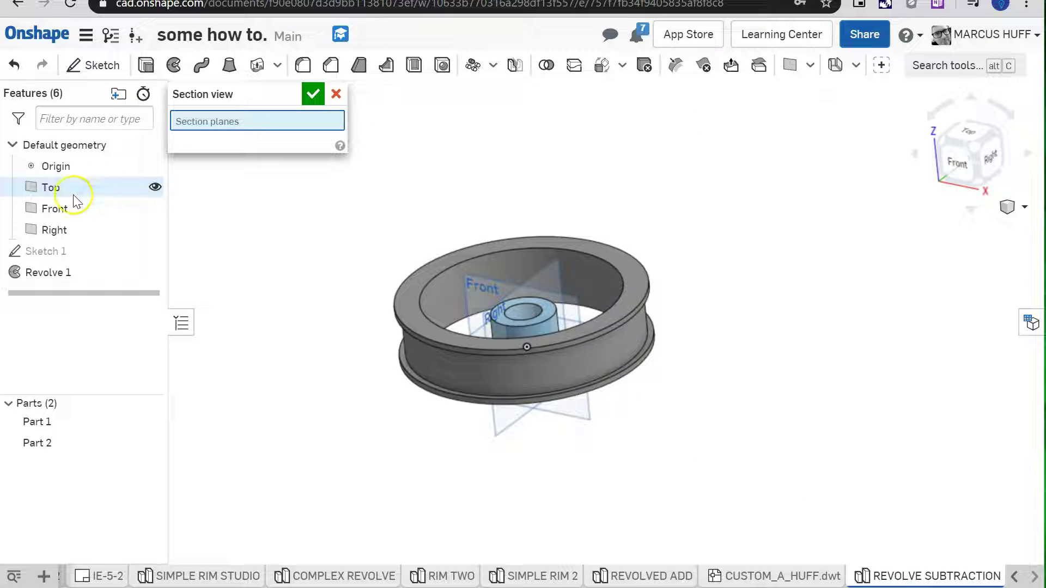
left_click(70, 210)
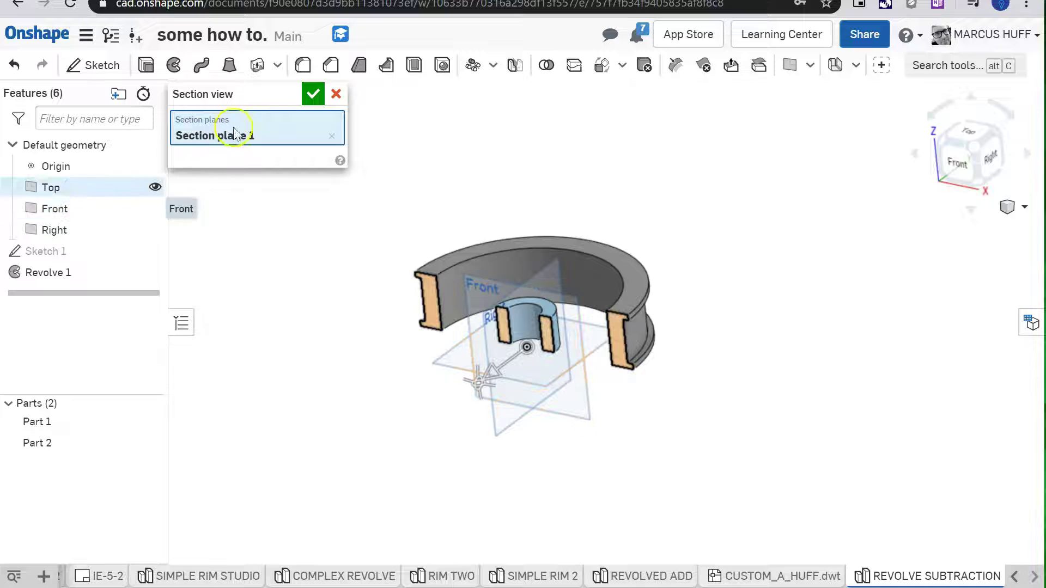
left_click(310, 93)
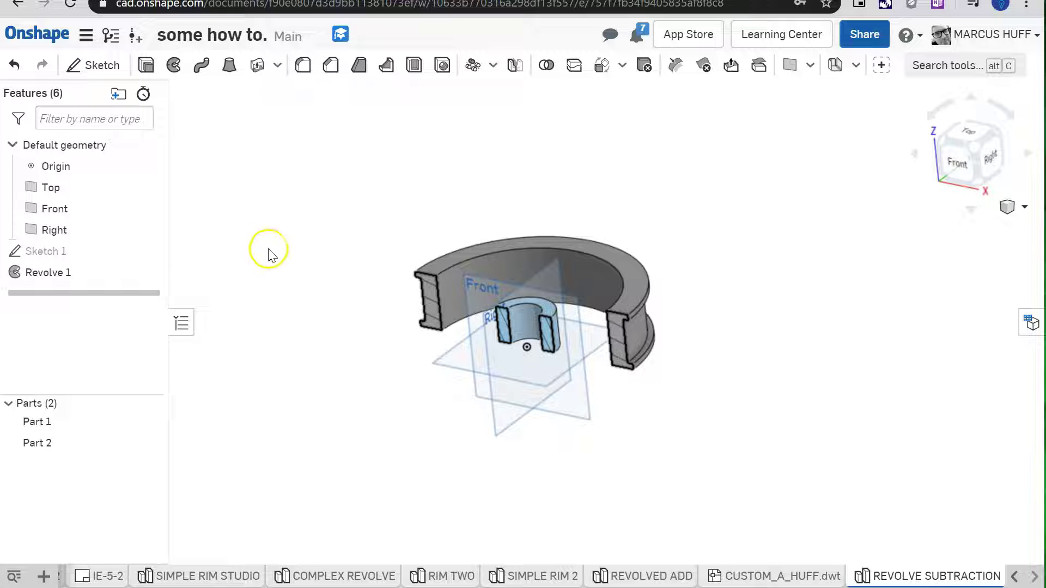
Step: Start a sketch on the Front plane and draw a wavy spline about 5.2 in long from the rim section's upper part to the hub section's top
left_click(125, 76)
left_click(473, 286)
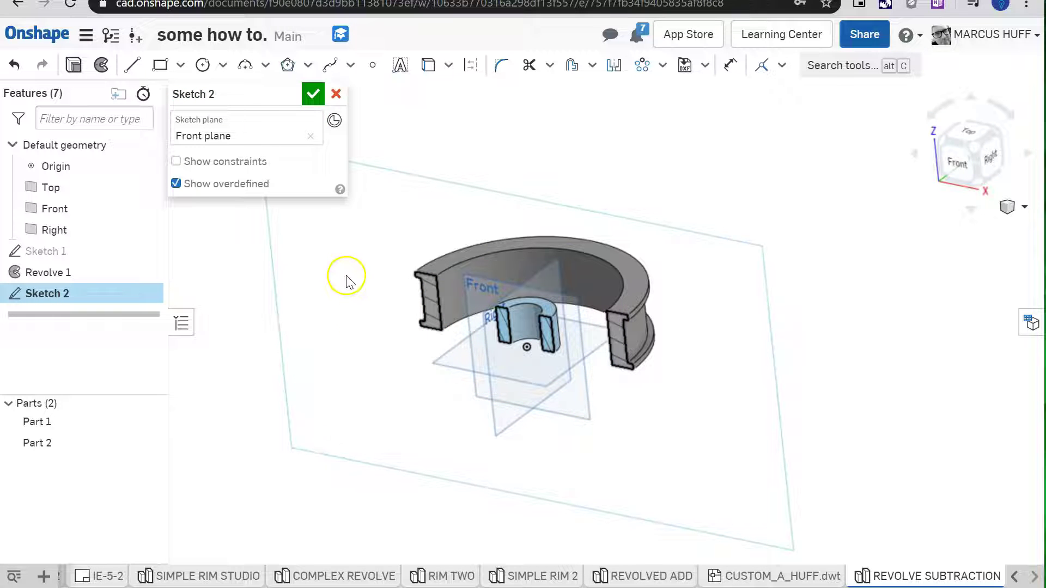
key("n")
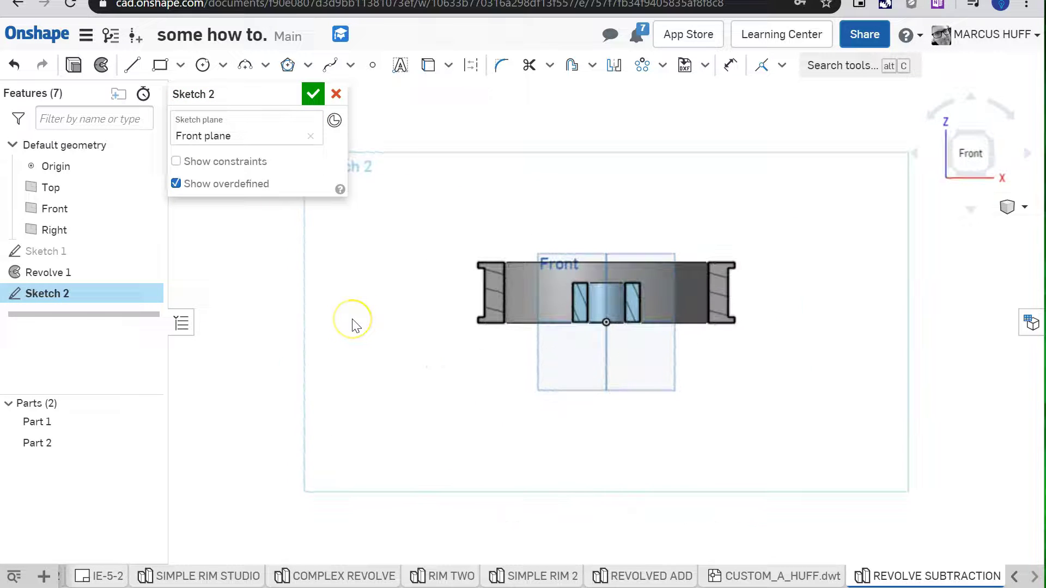
scroll(562, 333, "up", 5)
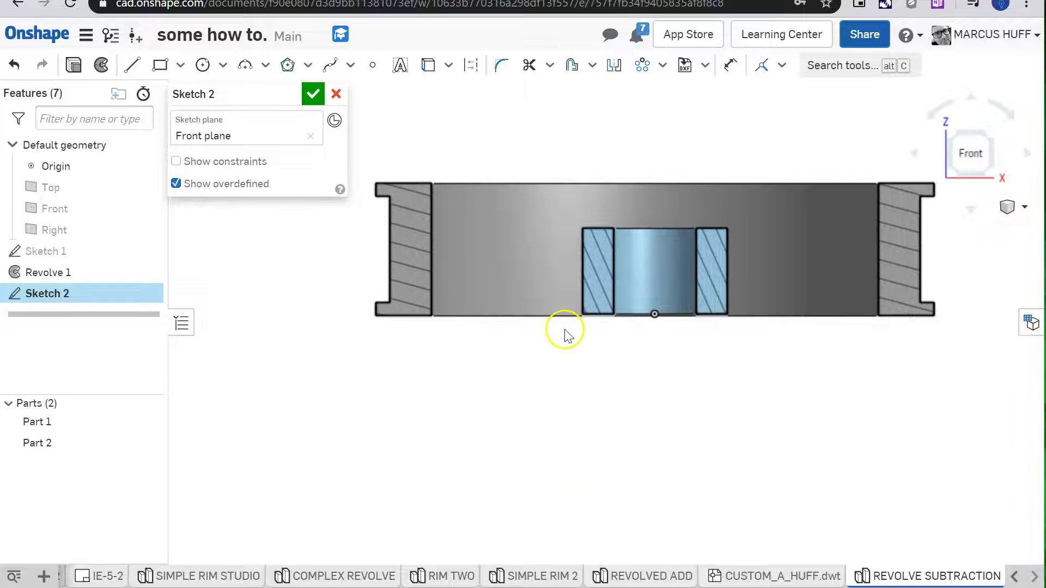
left_click(329, 65)
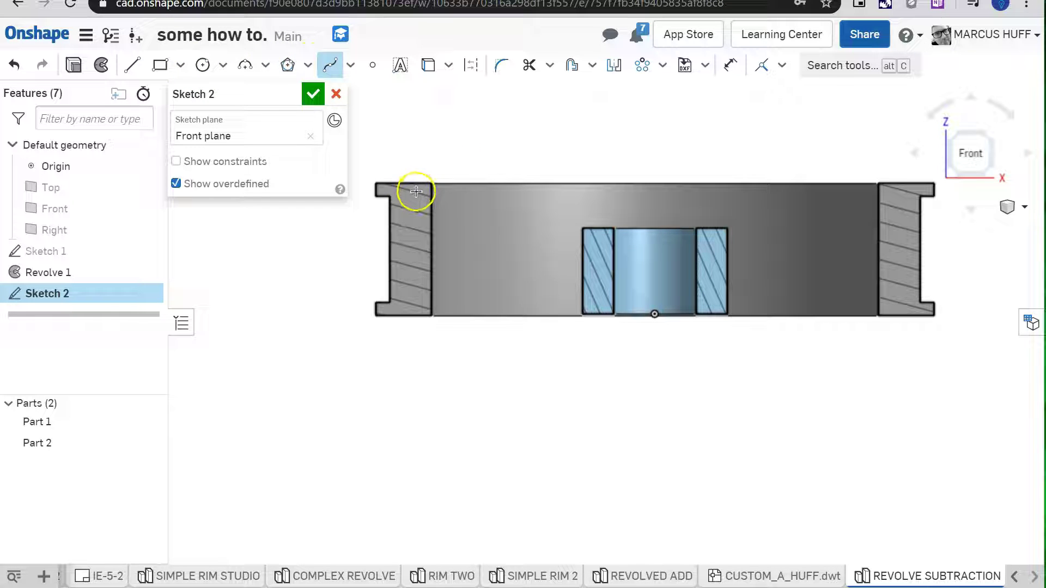
left_click_drag(413, 189, 577, 213)
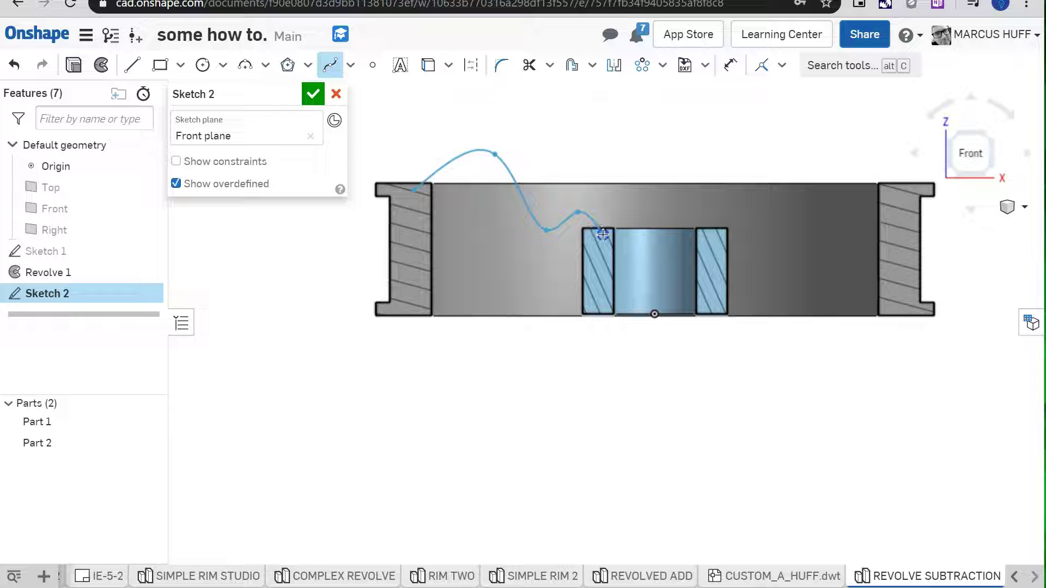
key("Escape")
Step: Try to offset the wavy spline by 0.25 in
left_click(582, 71)
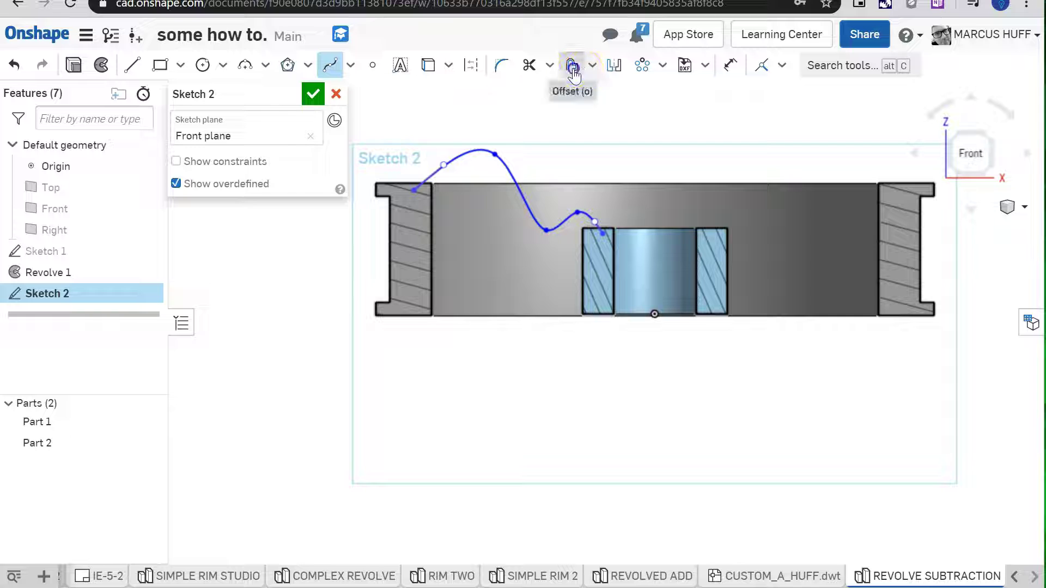
left_click(514, 212)
left_click(476, 233)
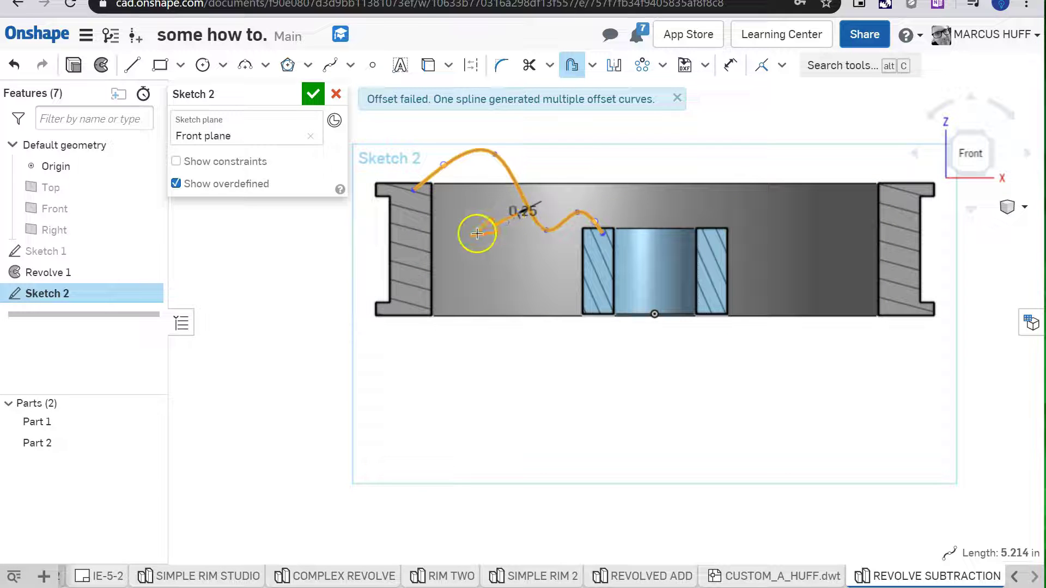
left_click(470, 235)
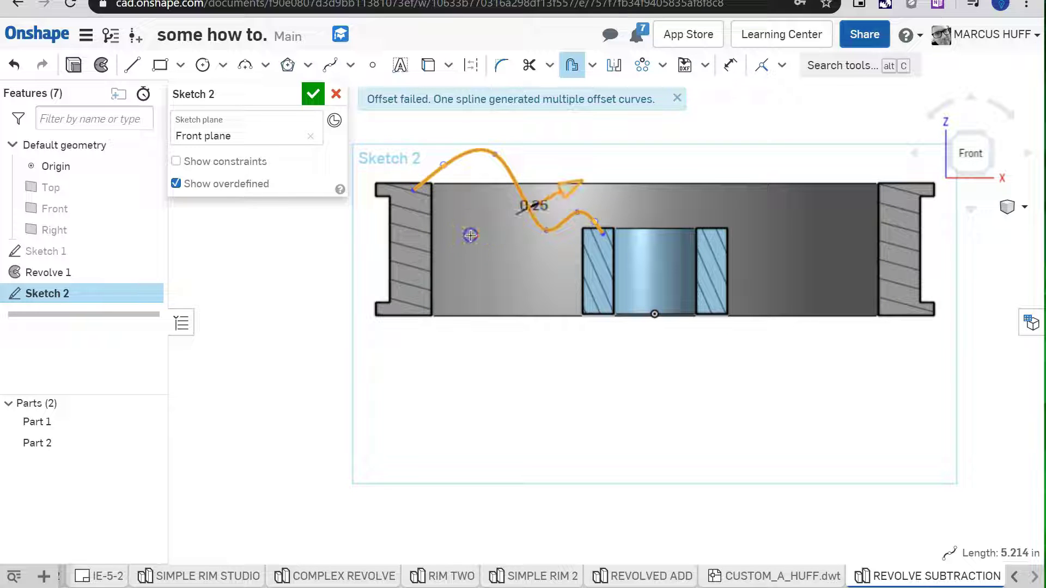
key("Escape")
mouse_move(468, 228)
left_mouse_down()
mouse_move(467, 182)
mouse_move(450, 203)
mouse_move(472, 256)
left_mouse_up()
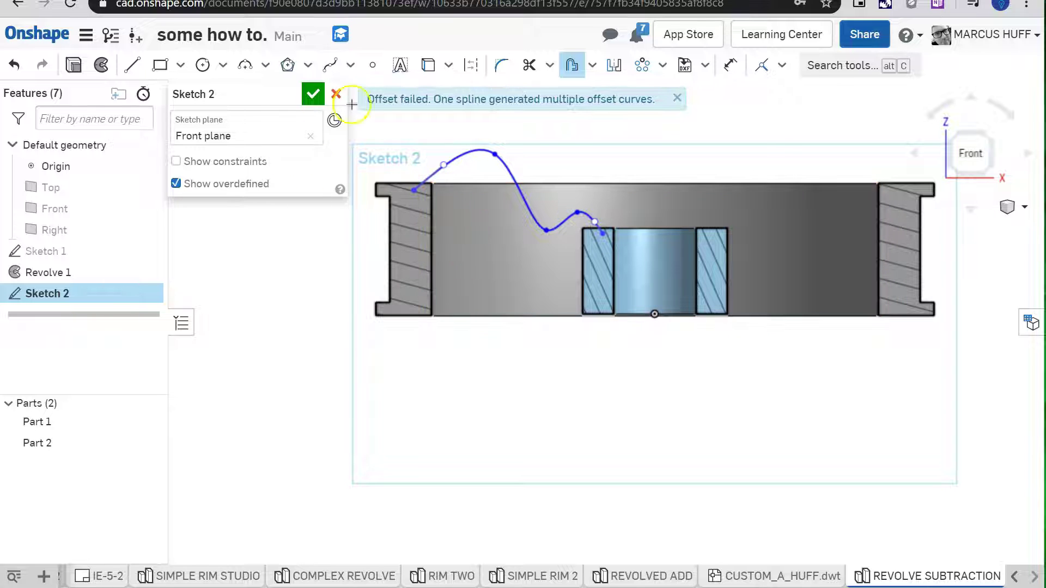
Step: Draw a second wavy spline below the first, from inside the rim section to the lower part of the hub section
left_click(330, 65)
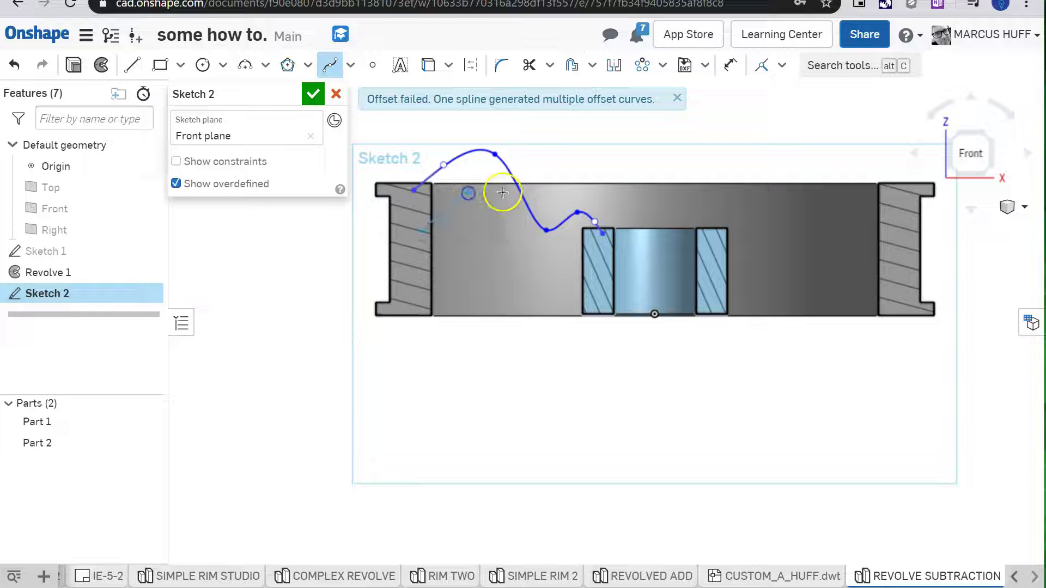
left_click(514, 234)
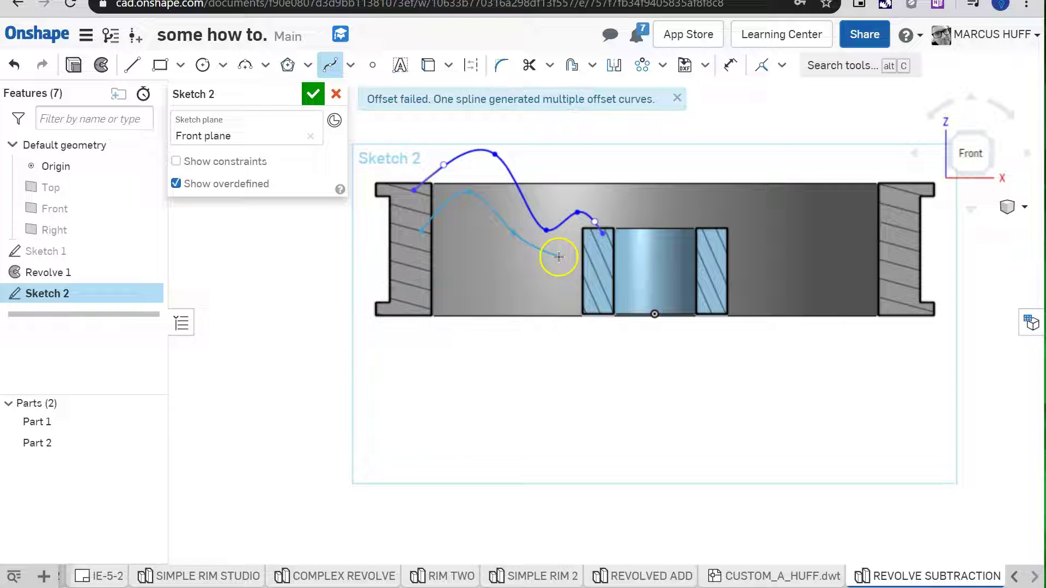
left_click(561, 258)
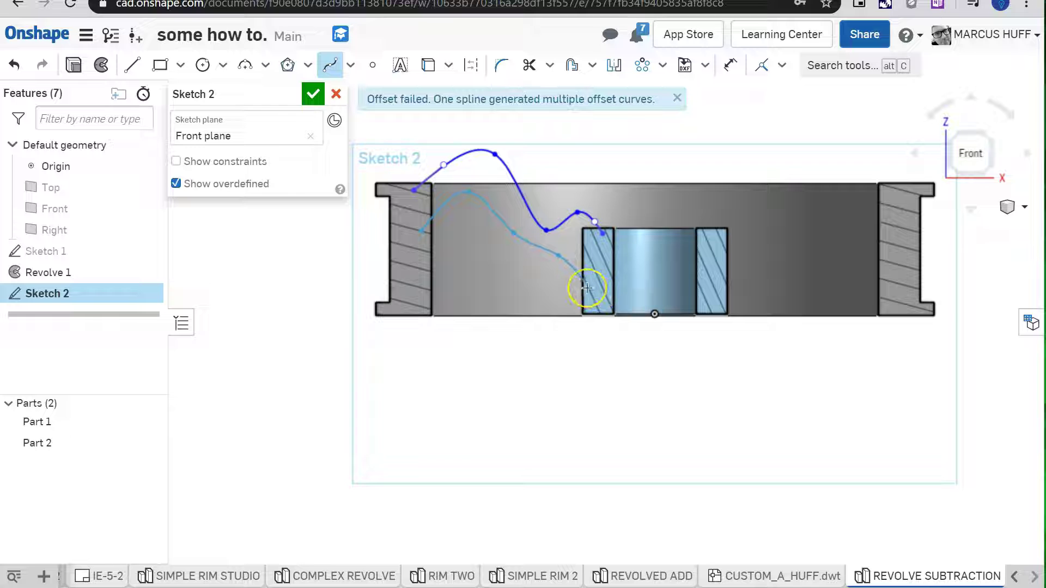
left_click(588, 288)
key("Escape")
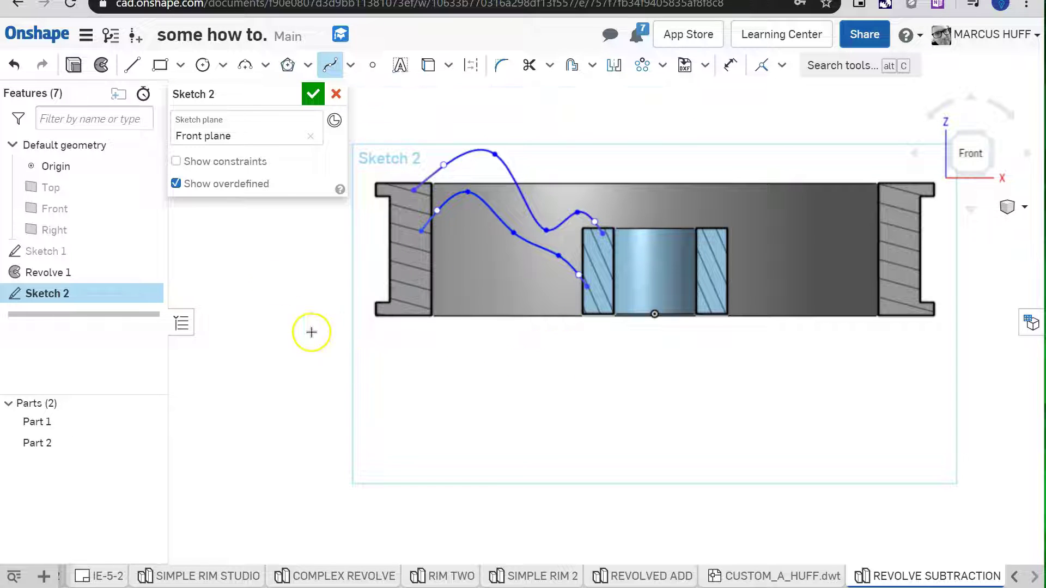
Step: Close the spline ends with lines about 0.835 in long at the rim and 1.113 in at the hub, and accept the sketch
left_click(131, 66)
mouse_move(414, 191)
left_mouse_down()
mouse_move(413, 257)
mouse_move(421, 232)
left_mouse_up()
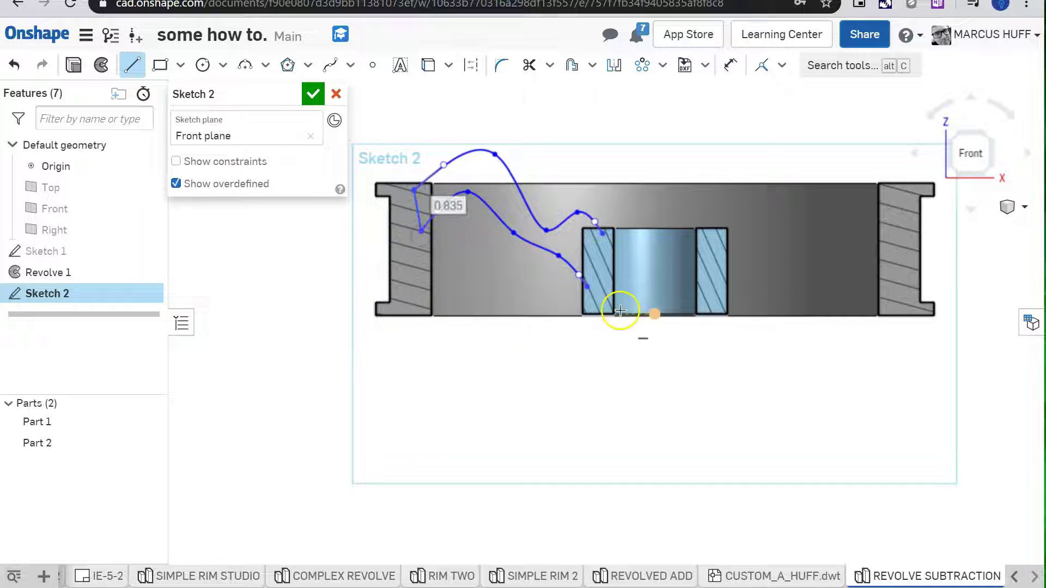
left_click(580, 277)
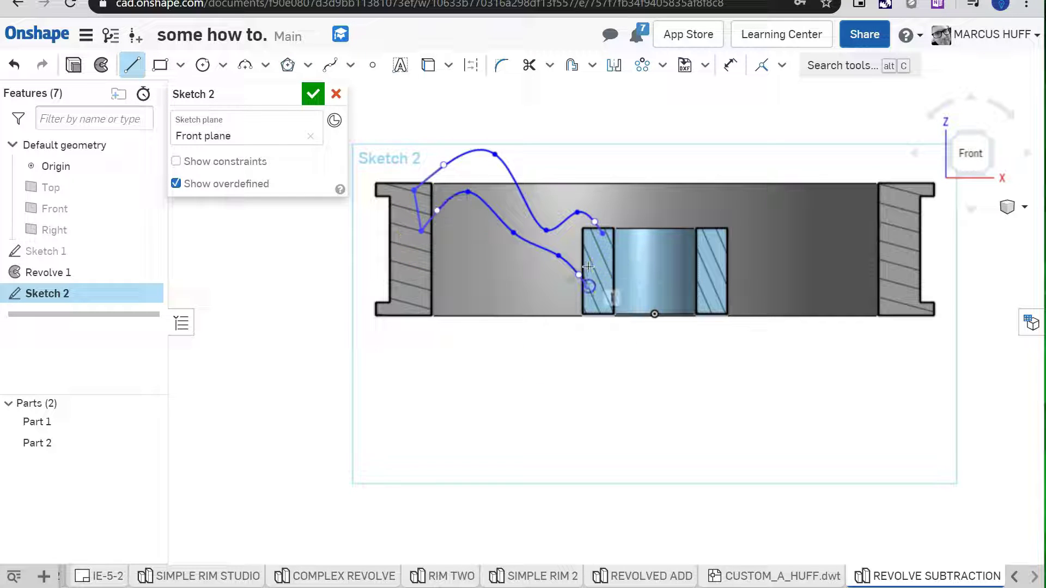
left_click(602, 232)
left_click(587, 416)
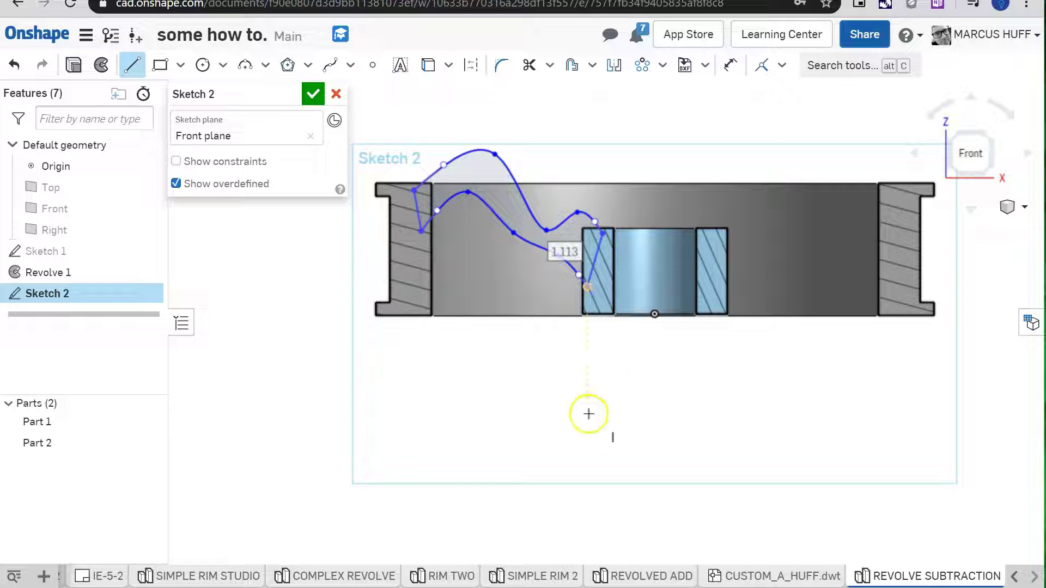
key("Escape")
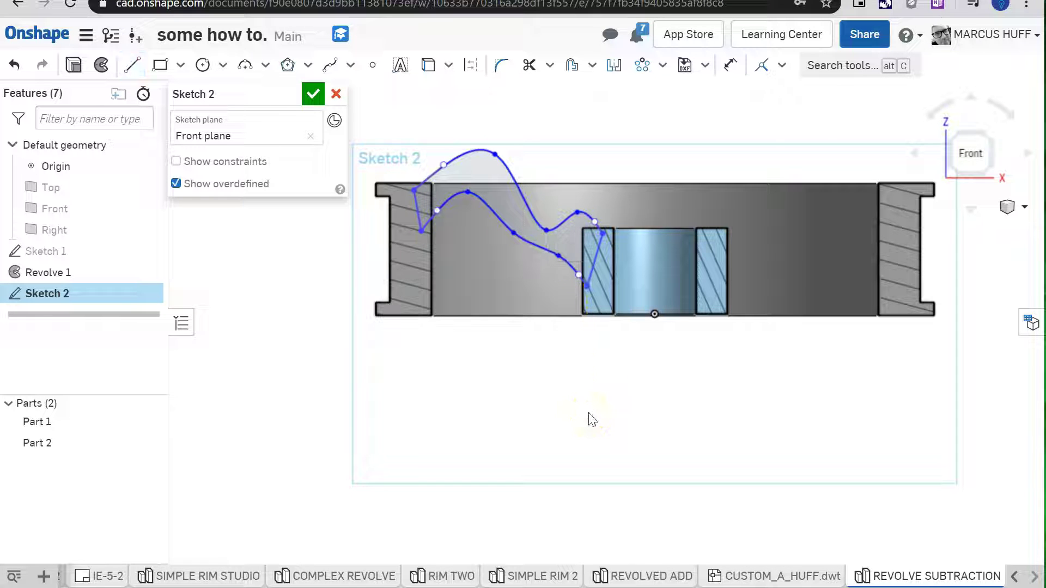
left_click(536, 238)
left_click(426, 198)
left_click(459, 194)
left_click(453, 172)
key("Escape")
left_click(315, 96)
Step: Create a new full solid Revolve of the closed spline profile, using the rim's inner circular edge as the axis, in isometric view
left_click(406, 192)
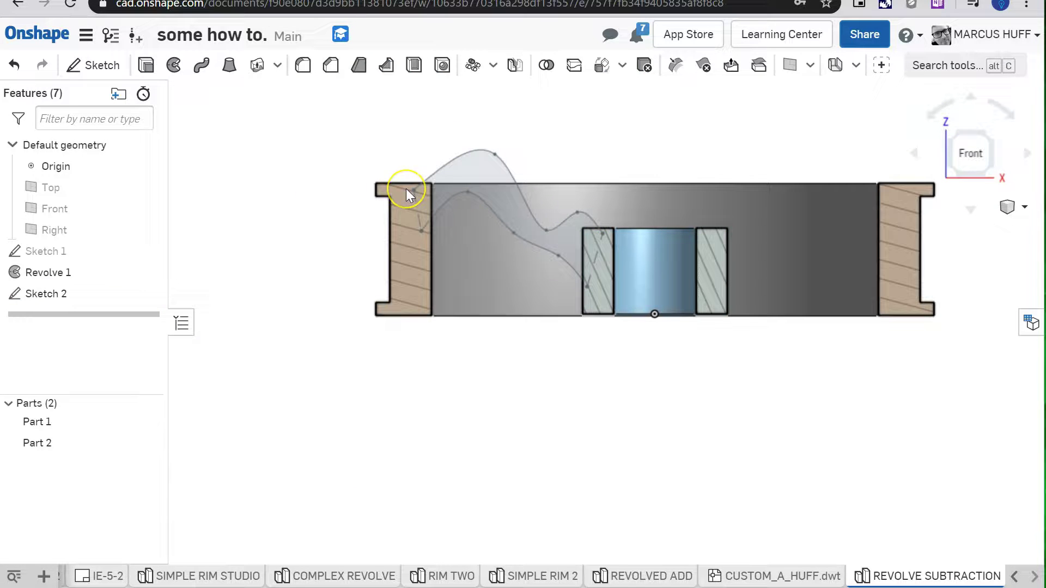
key("shift+7")
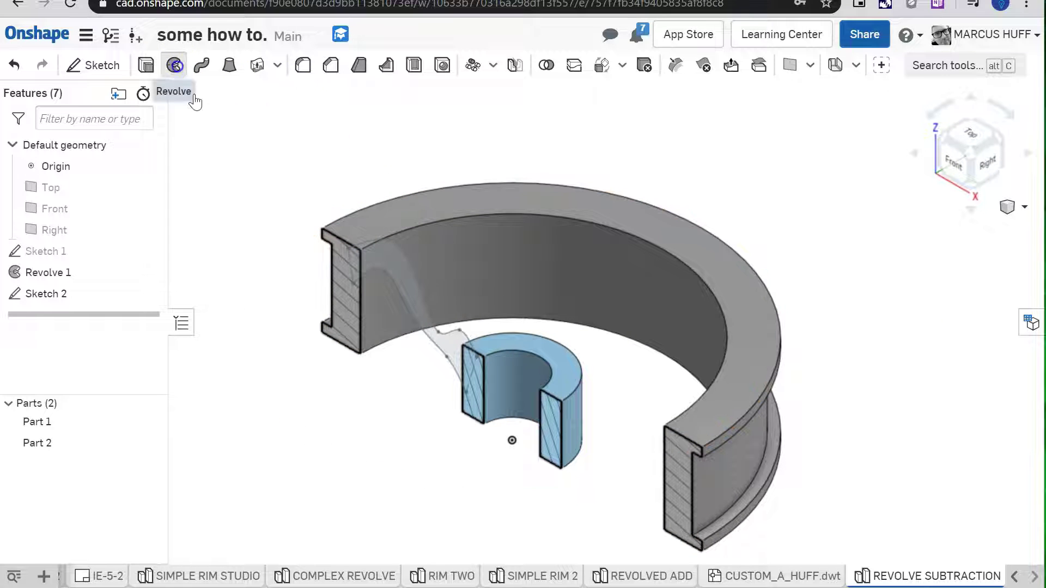
left_click(174, 64)
left_click(414, 287)
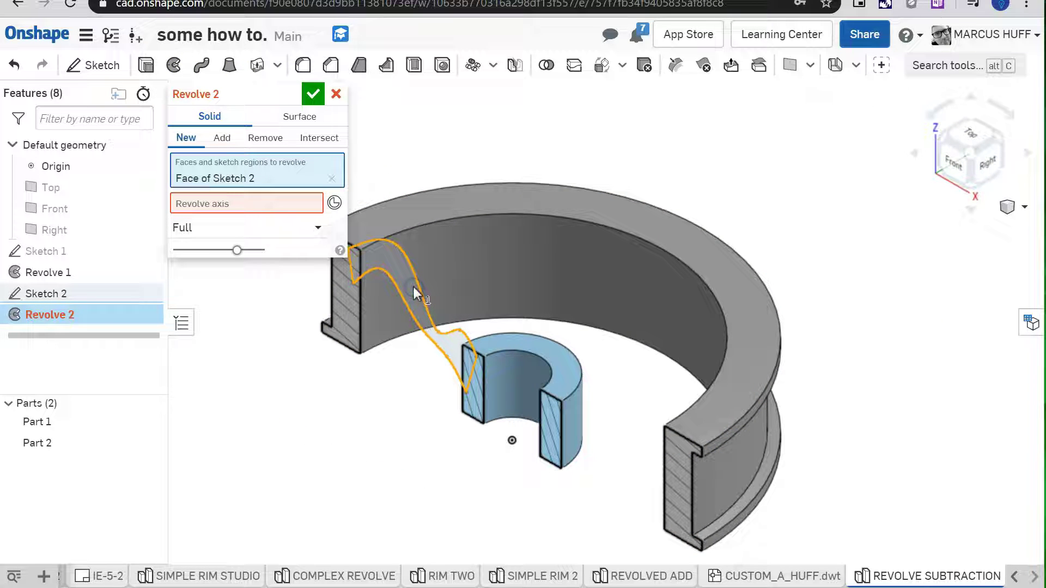
left_click(272, 203)
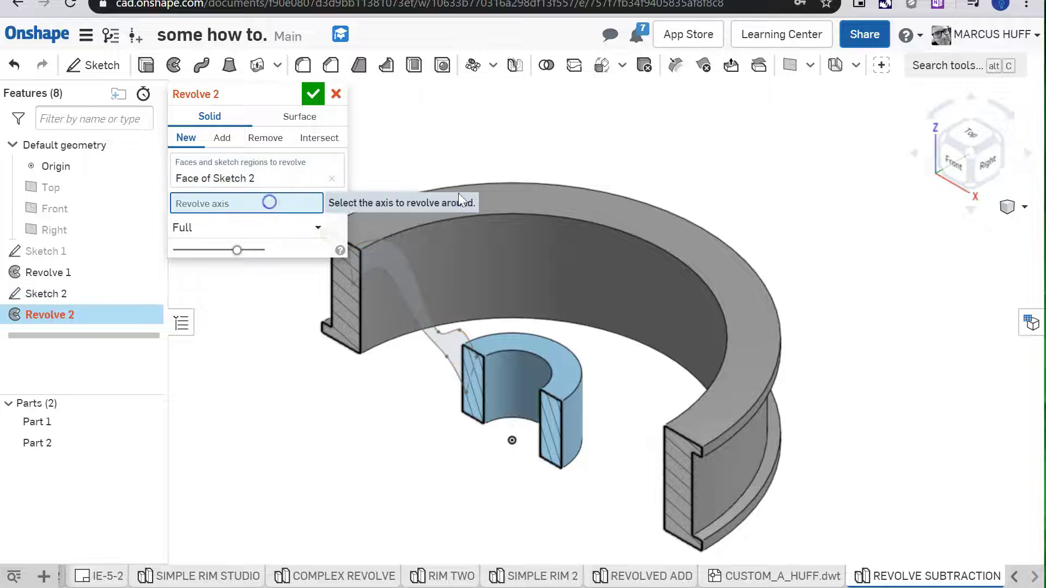
left_click(534, 214)
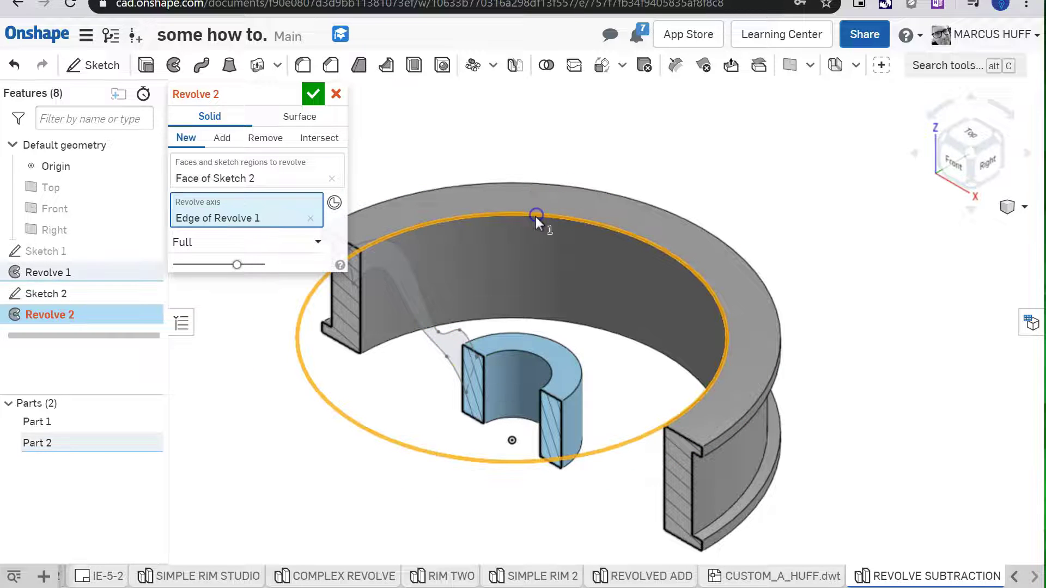
left_click(314, 96)
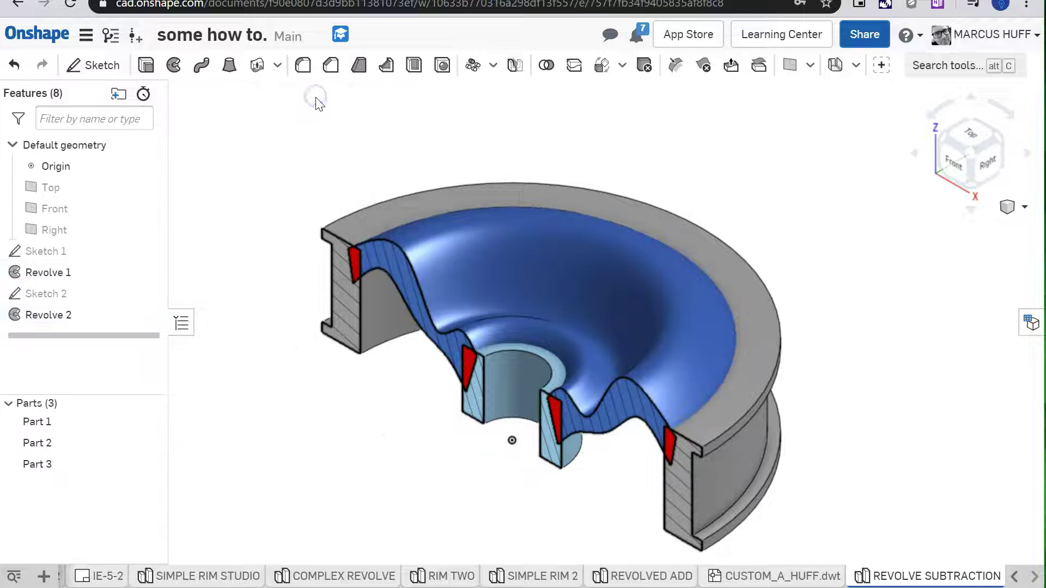
Step: Turn off the section view and orient the complete wheel to show it obliquely from the left side
left_click(1004, 210)
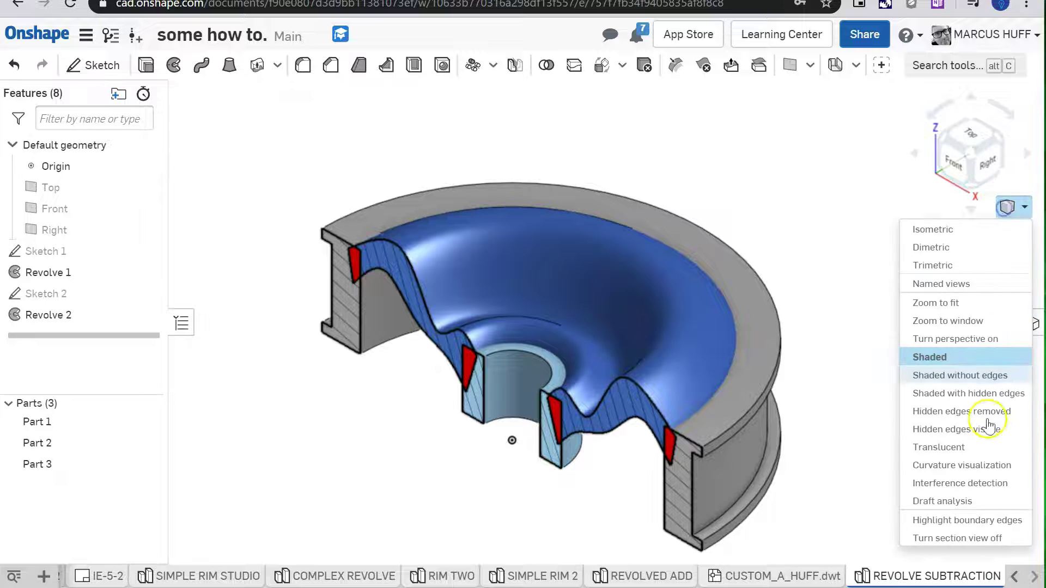
left_click(980, 538)
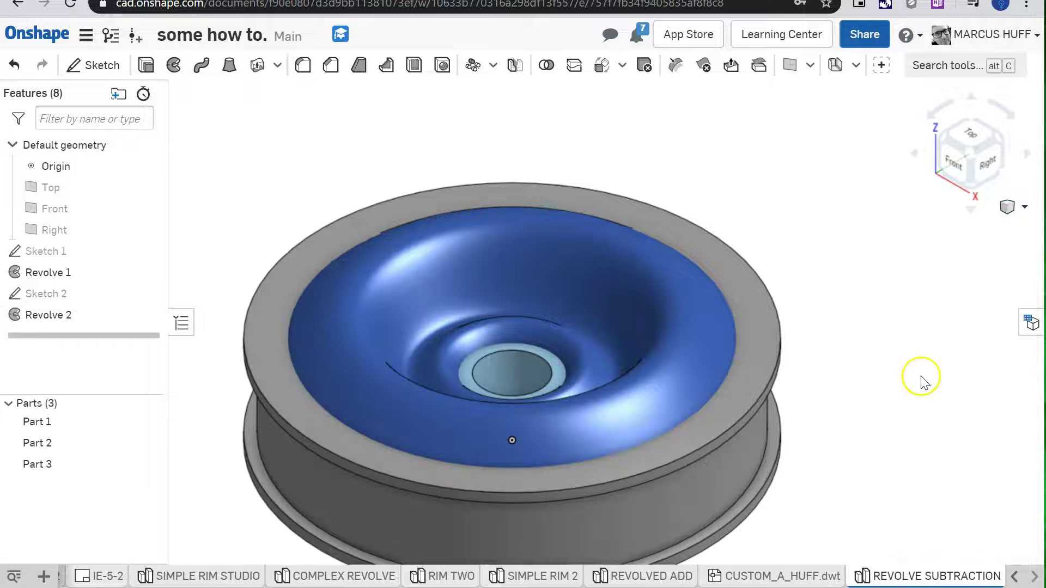
mouse_move(625, 414)
right_mouse_down()
mouse_move(750, 365)
mouse_move(716, 403)
mouse_move(730, 427)
mouse_move(673, 454)
mouse_move(667, 426)
mouse_move(770, 391)
mouse_move(752, 405)
right_mouse_up()
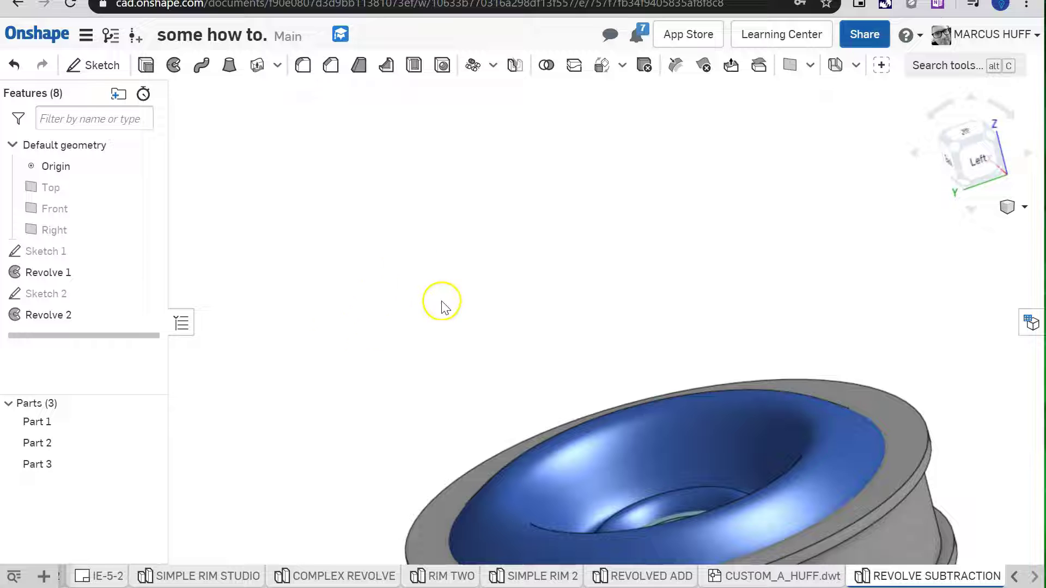
middle_click_drag(572, 374, 506, 214)
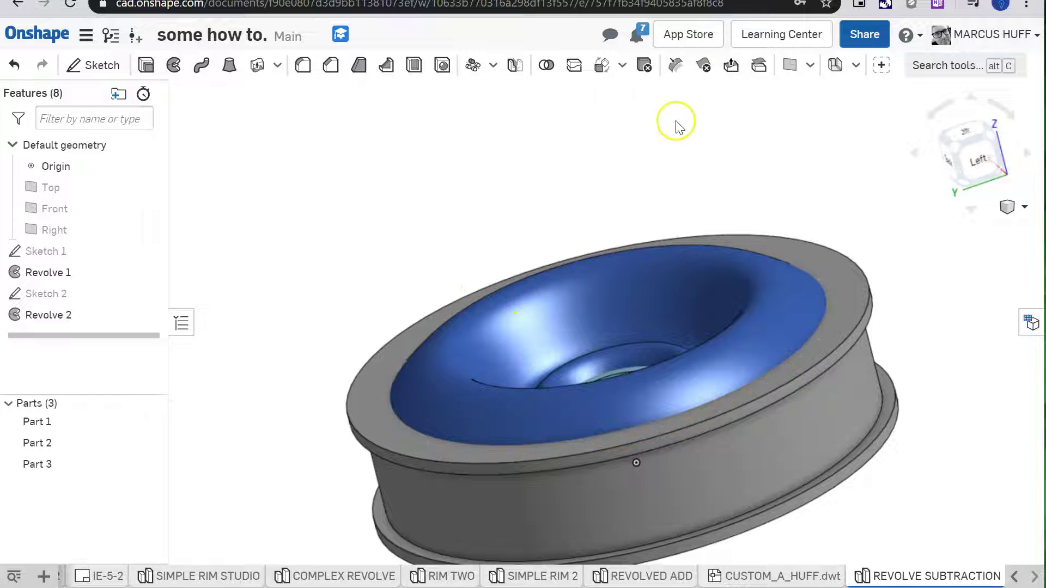
Step: Create a plane offset 0.77 in above the rim's upper flange face, clearing the top of the blue web
left_click(789, 65)
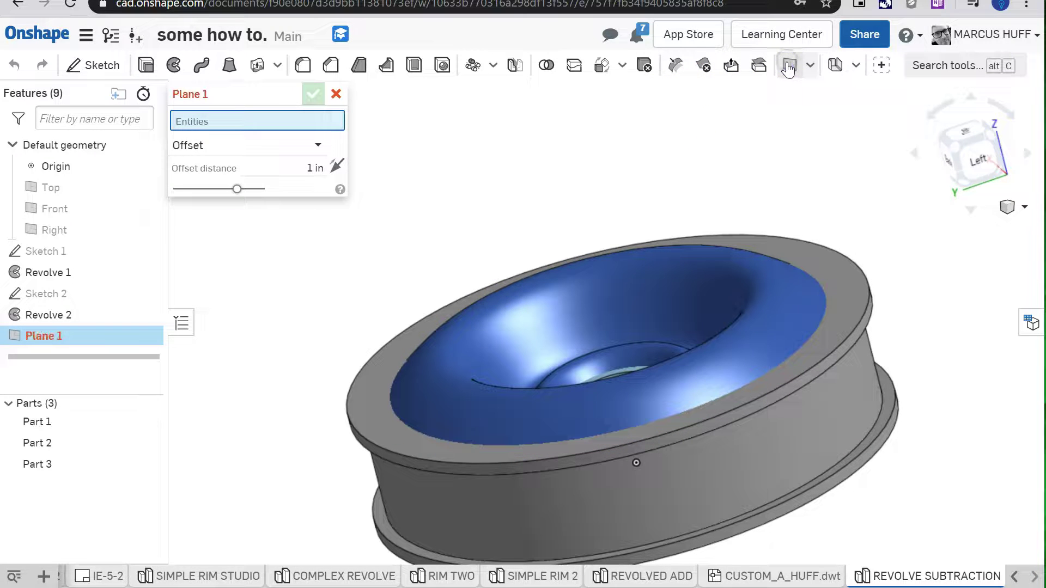
left_click(829, 275)
right_click_drag(635, 355, 613, 325)
left_click_drag(563, 253, 567, 269)
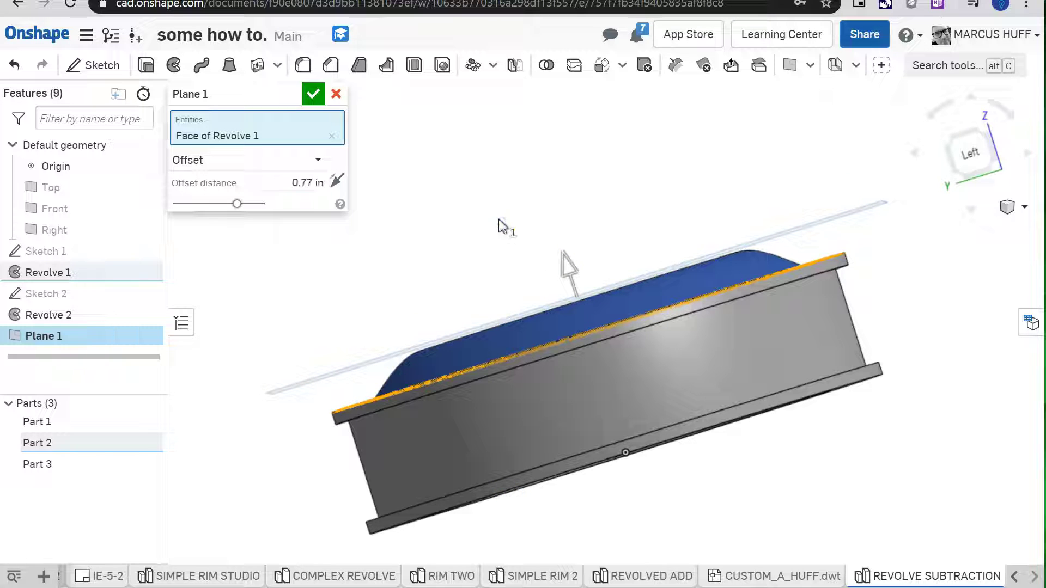
left_click(315, 96)
Step: Start a new sketch on the offset plane above the wheel and orient the view normal to it
mouse_move(459, 166)
right_mouse_down()
mouse_move(479, 198)
mouse_move(444, 191)
mouse_move(430, 215)
right_mouse_up()
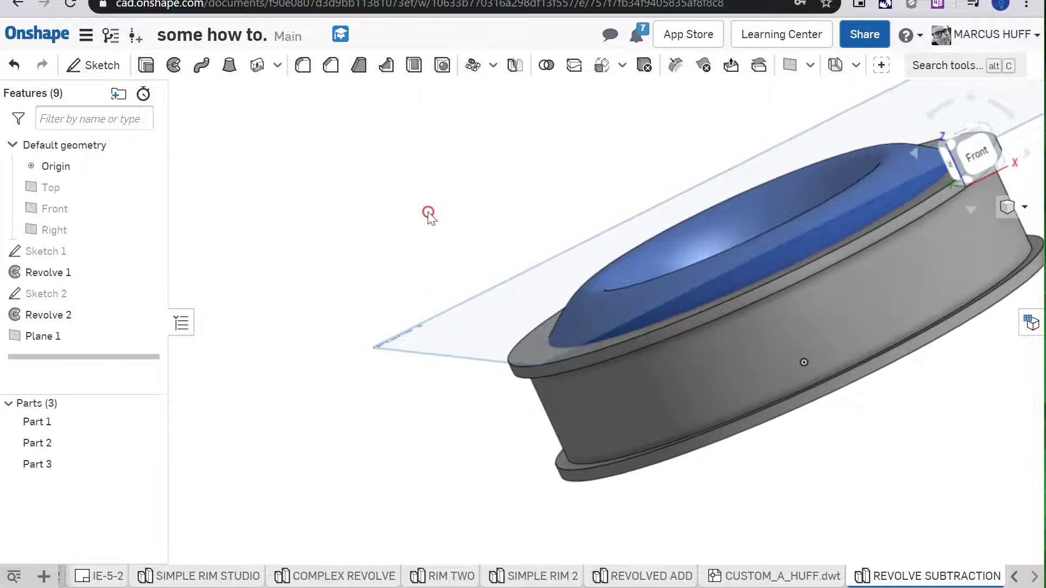
key("shift+5")
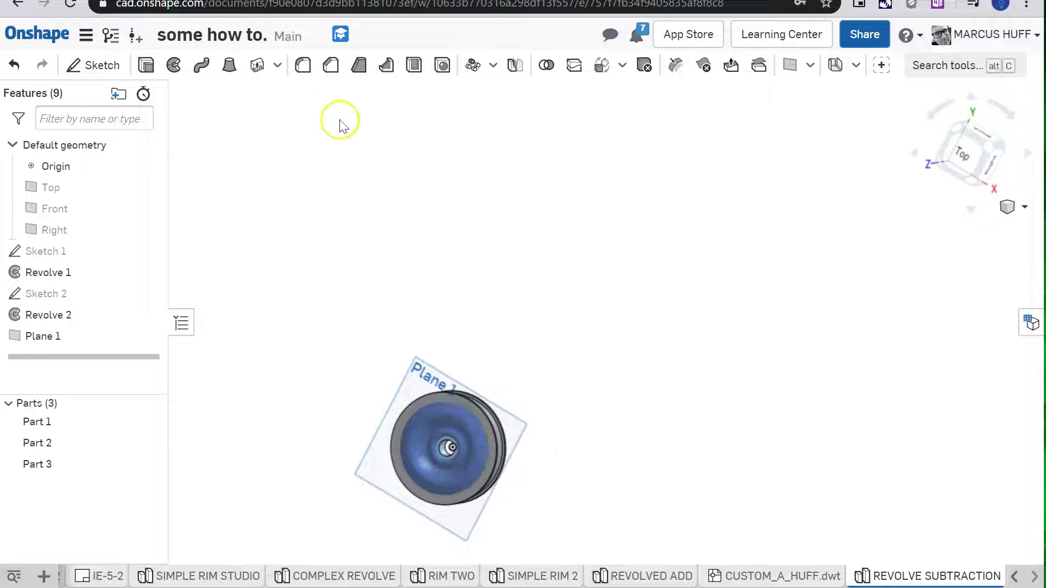
mouse_move(576, 413)
right_mouse_down()
mouse_move(659, 375)
mouse_move(607, 399)
right_mouse_up()
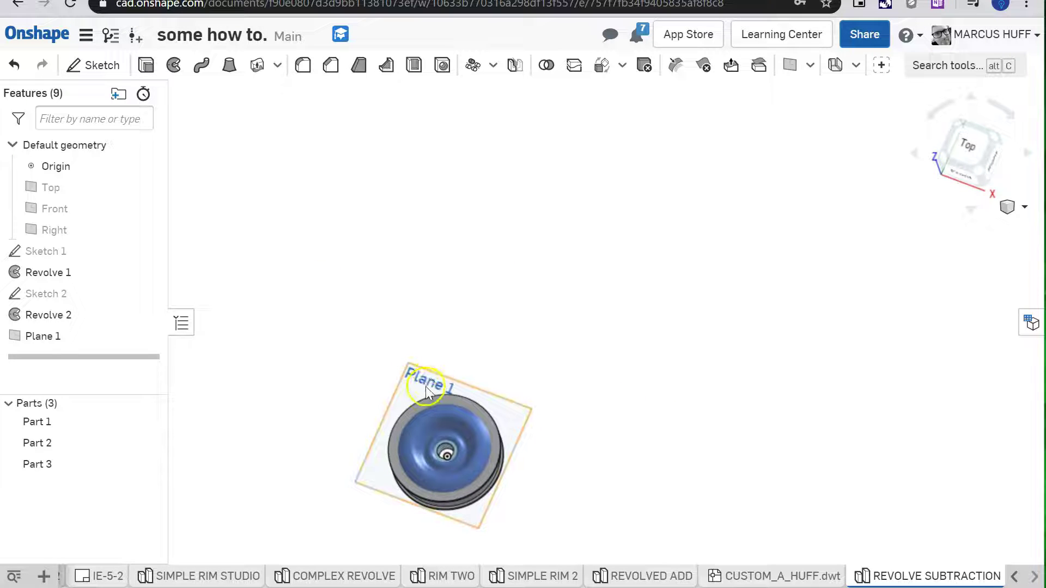
left_click(79, 64)
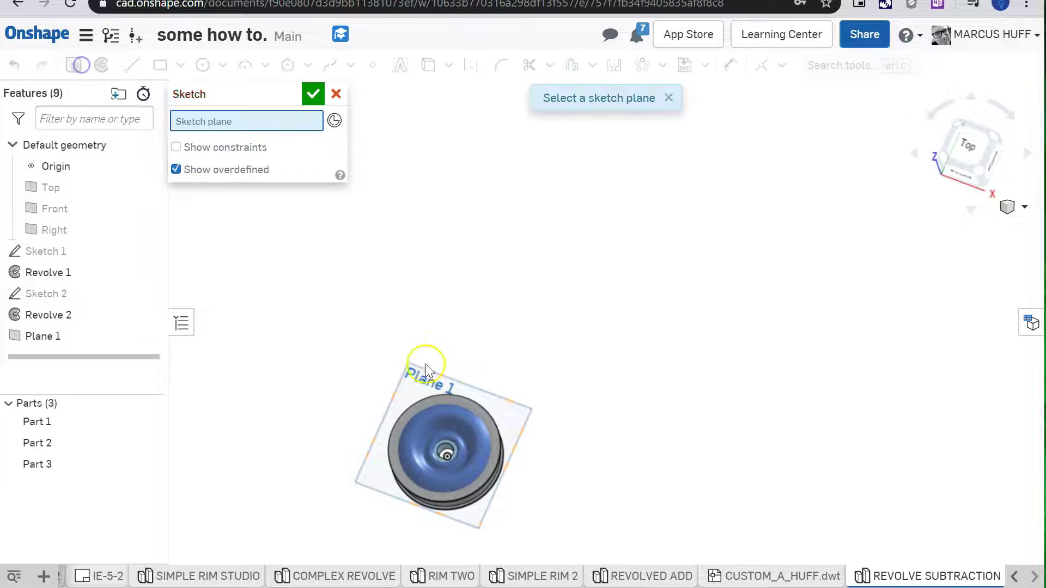
left_click(444, 388)
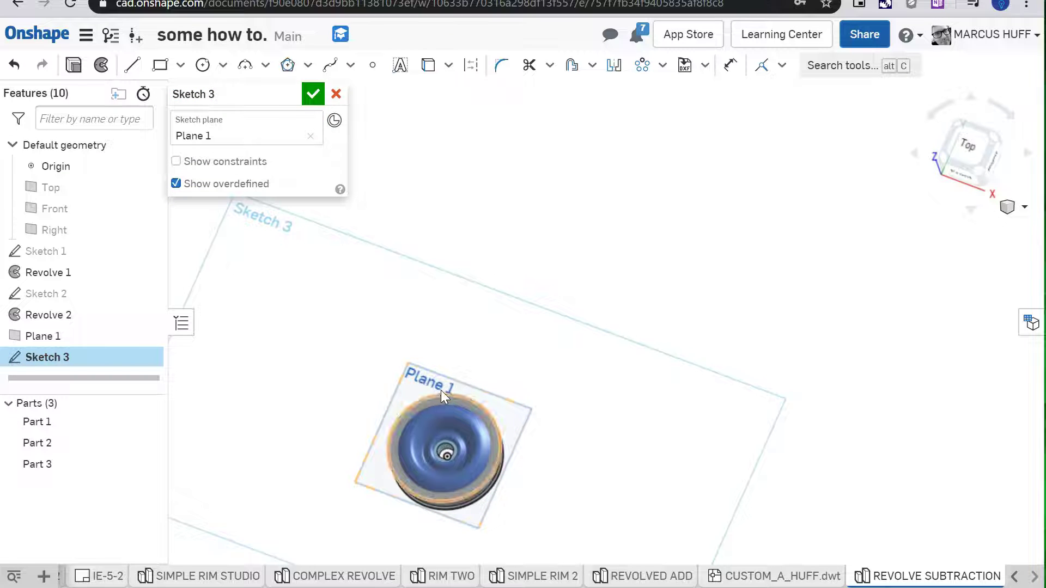
key("n")
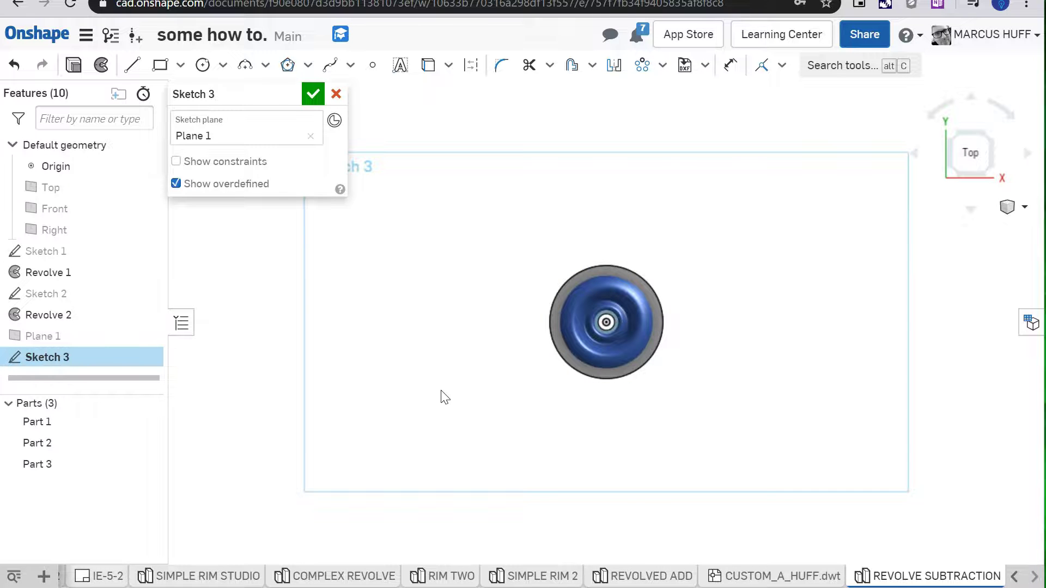
key("shift+2")
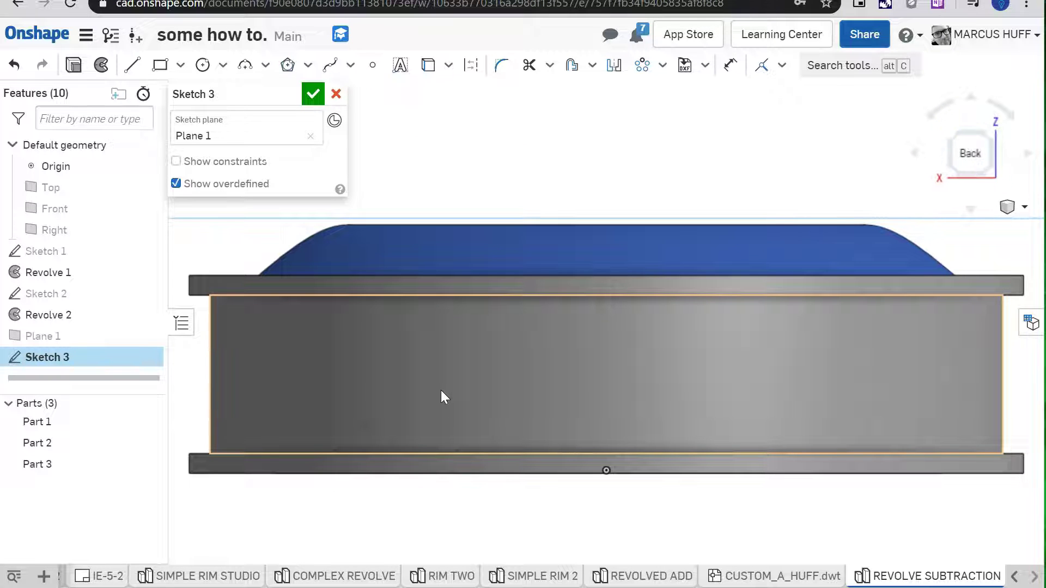
key("n")
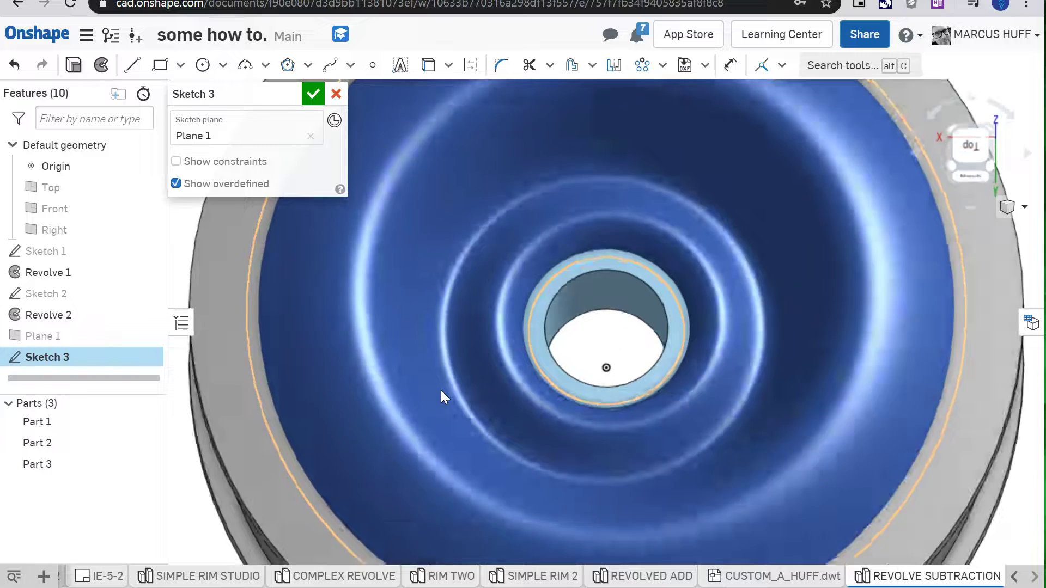
scroll(440, 390, "up", 1)
scroll(440, 389, "down", 3)
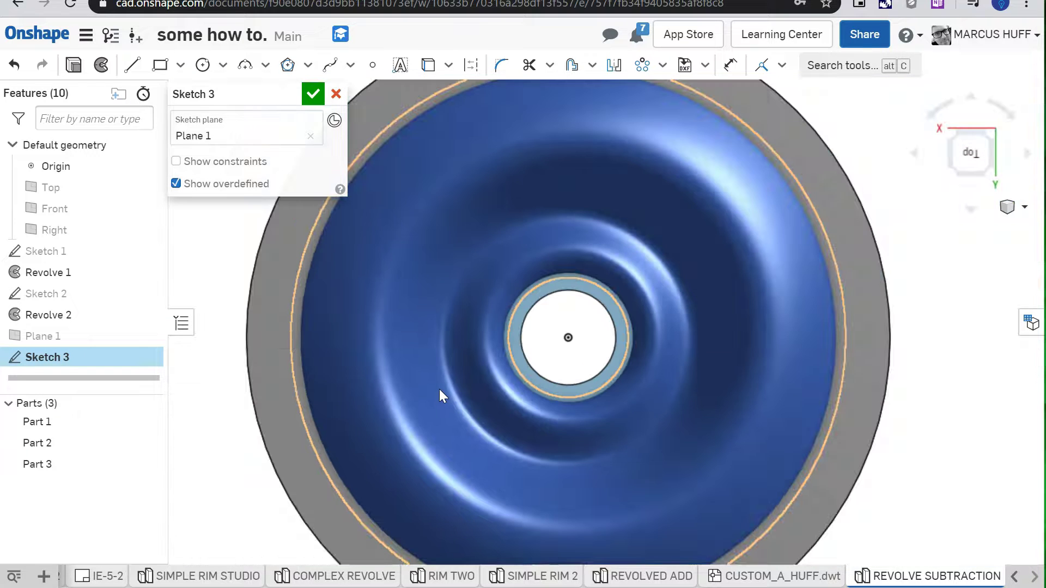